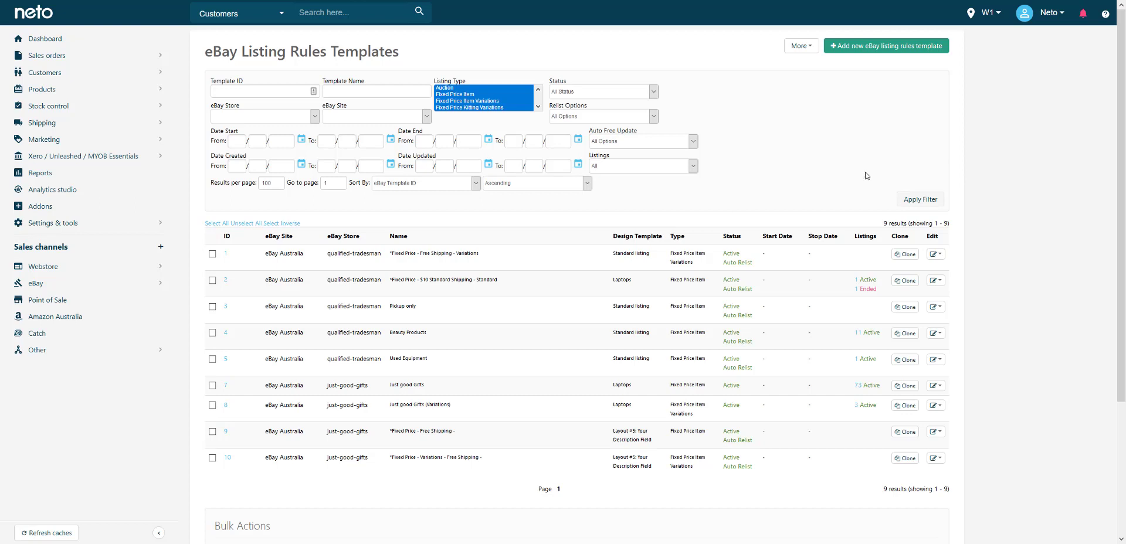
# - Open eBay listing template 2 from the eBay listing rule templates
pyautogui.click(49, 290)
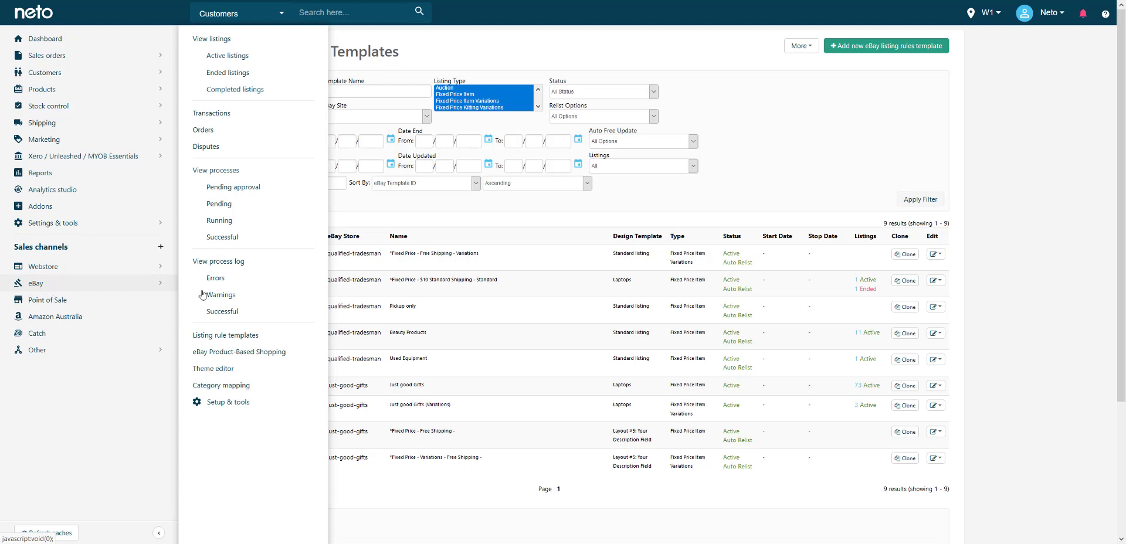
pyautogui.click(217, 336)
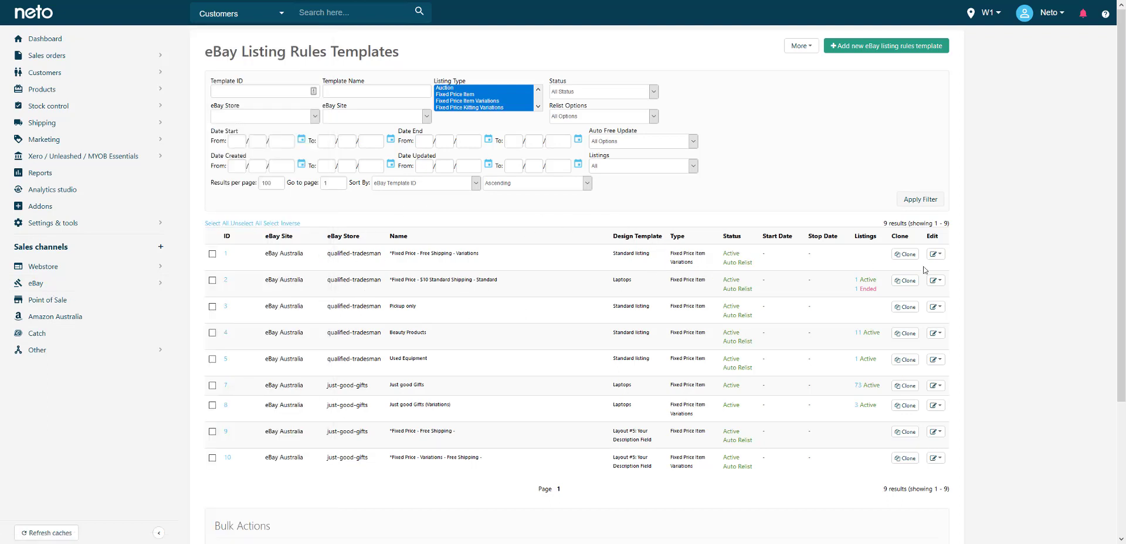
pyautogui.click(226, 281)
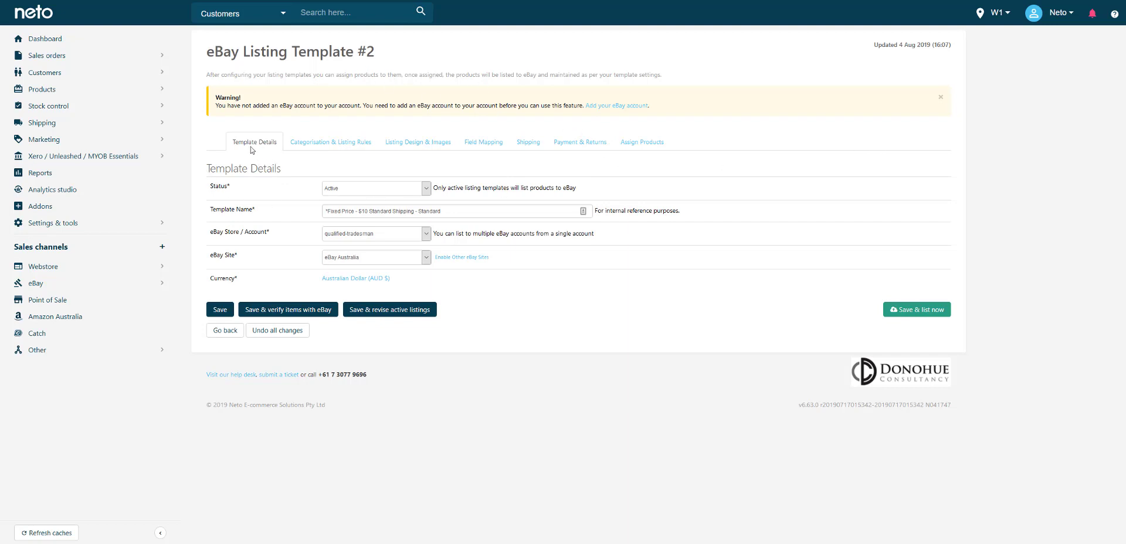
# - Review the template details of listing template 2, including its status, template name and eBay store account
pyautogui.click(352, 189)
pyautogui.click(342, 194)
pyautogui.click(254, 191)
pyautogui.tripleClick(474, 213)
pyautogui.click(464, 214)
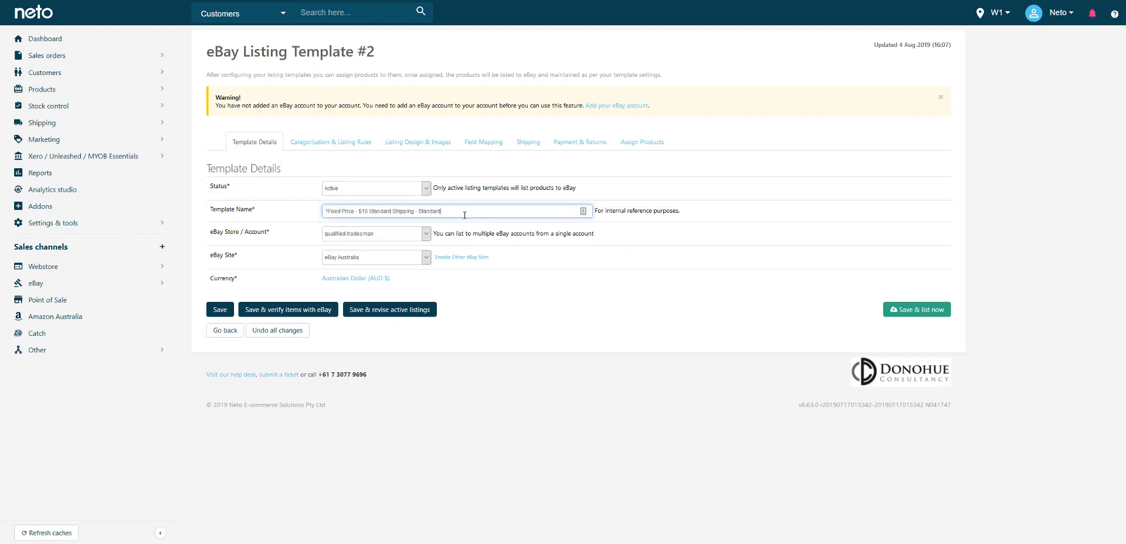
pyautogui.moveTo(326, 211); pyautogui.dragTo(483, 207)
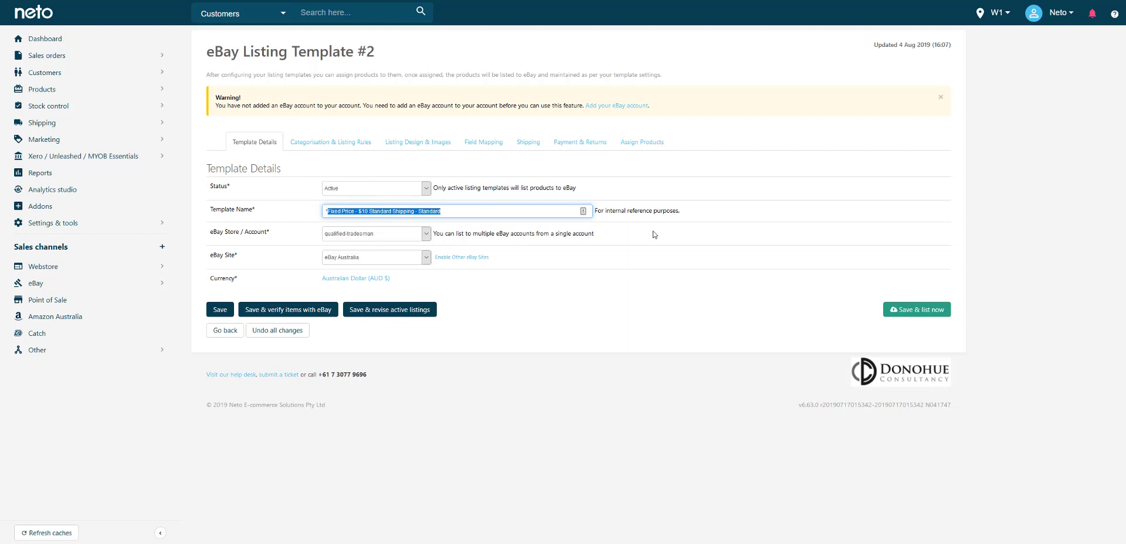
pyautogui.click(247, 237)
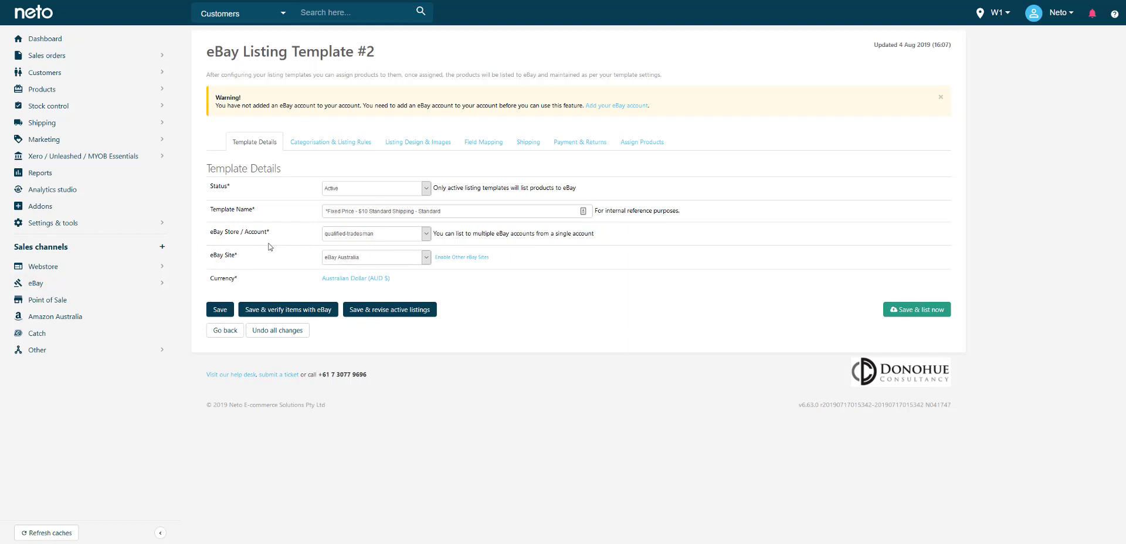
# - Open the template's categorisation and listing rules and review the category mapping option
pyautogui.click(300, 147)
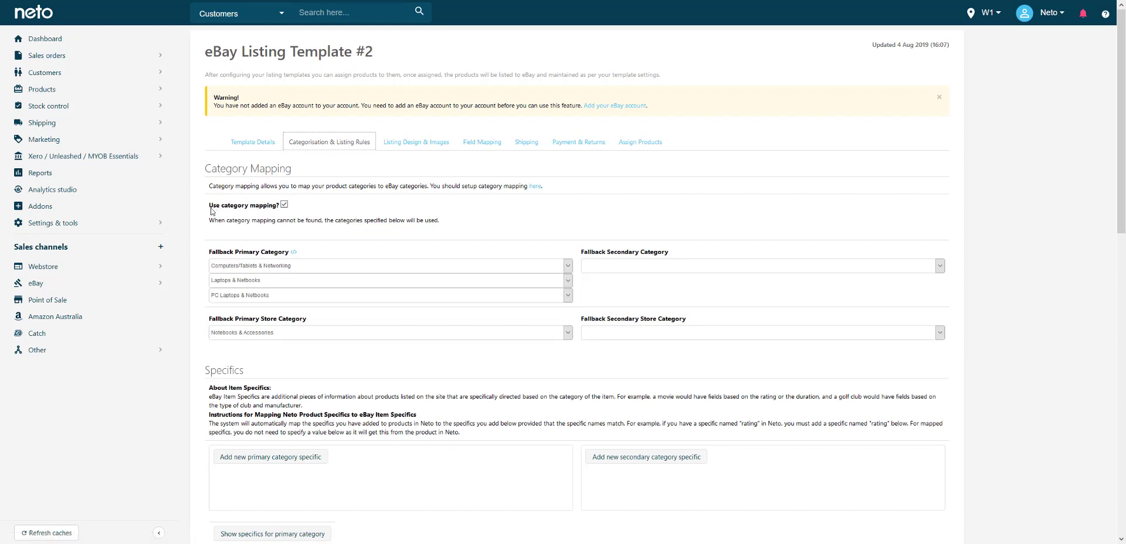
pyautogui.moveTo(208, 210); pyautogui.dragTo(270, 207)
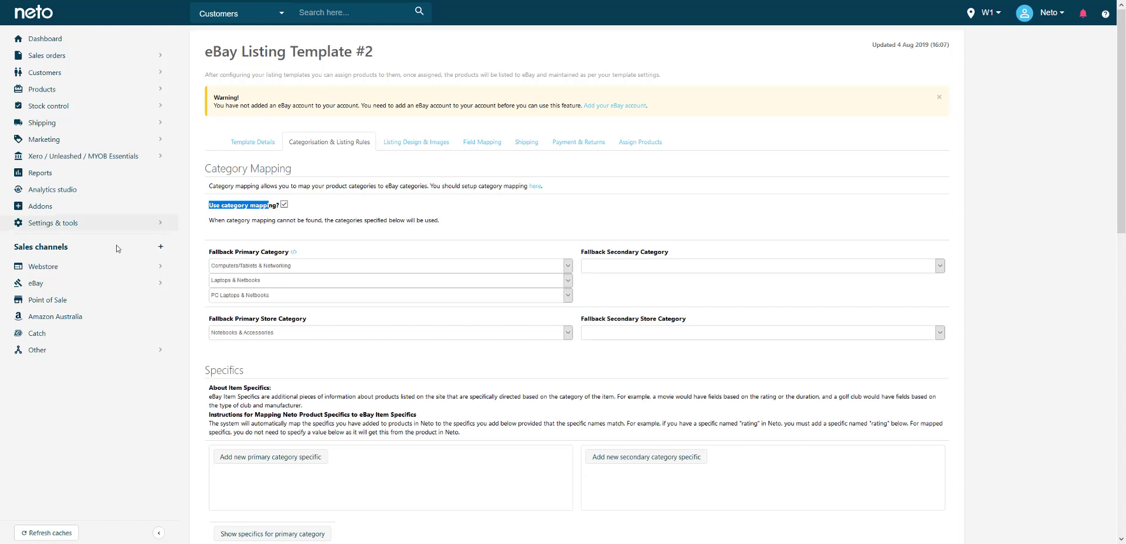
pyautogui.moveTo(34, 288)
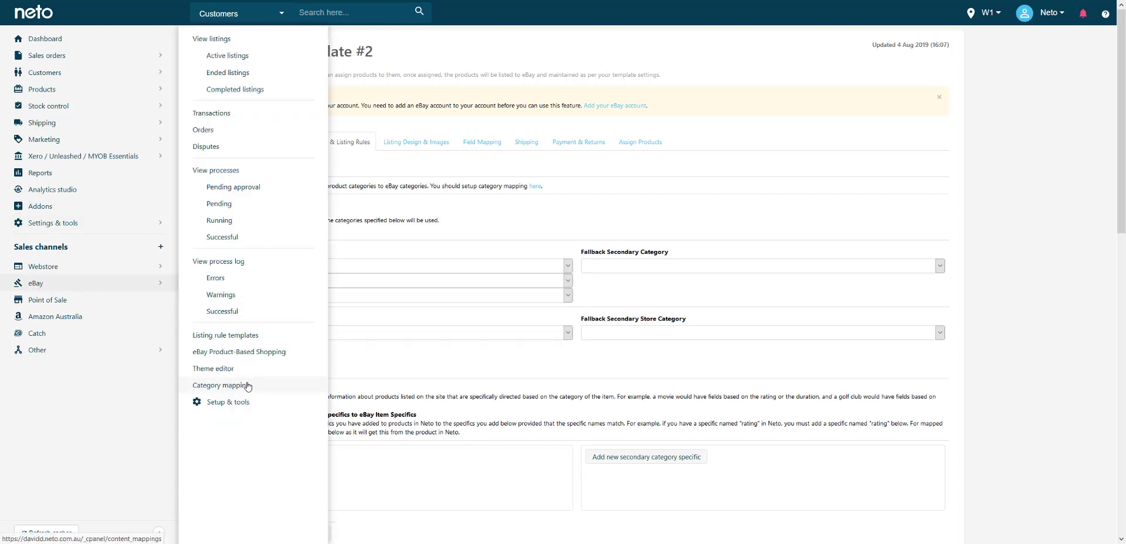
pyautogui.click(474, 214)
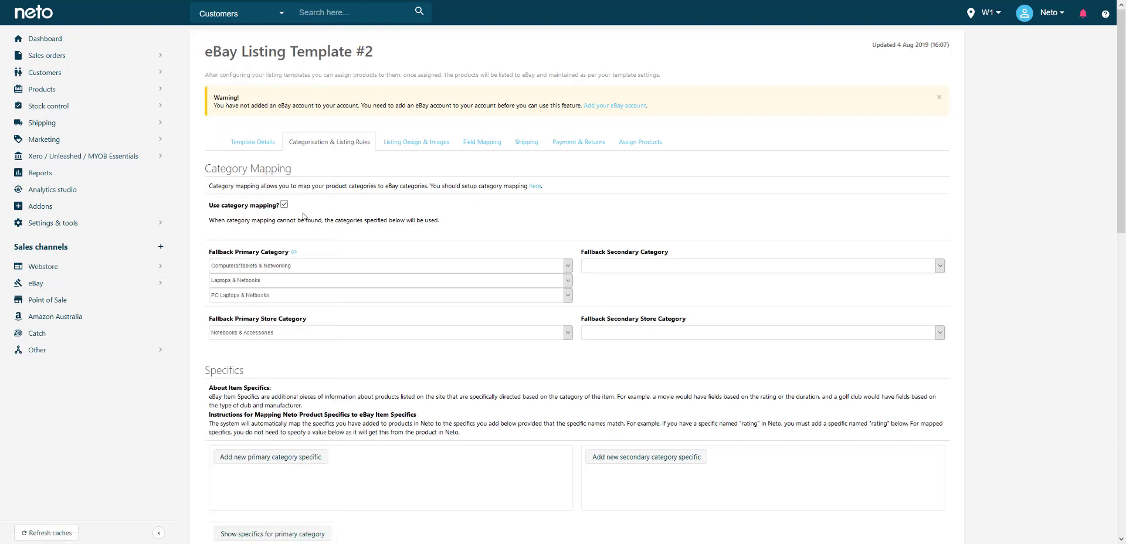
# - Switch to the Braun Series 7 shaver listing on eBay and examine the category path it is listed in
pyautogui.doubleClick(209, 253)
pyautogui.moveTo(108, 285)
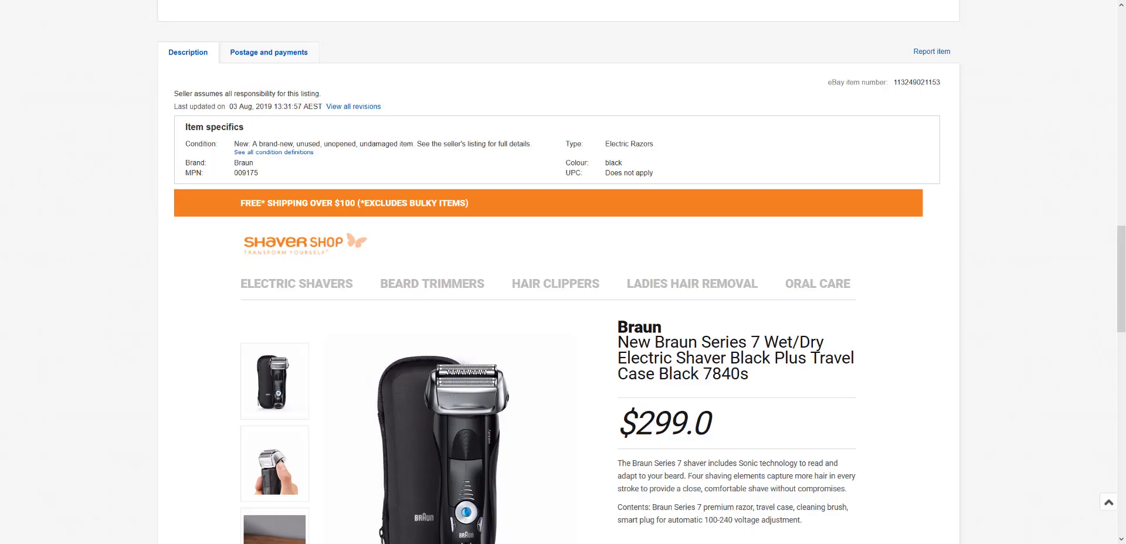
pyautogui.scroll(15, 410, 176)
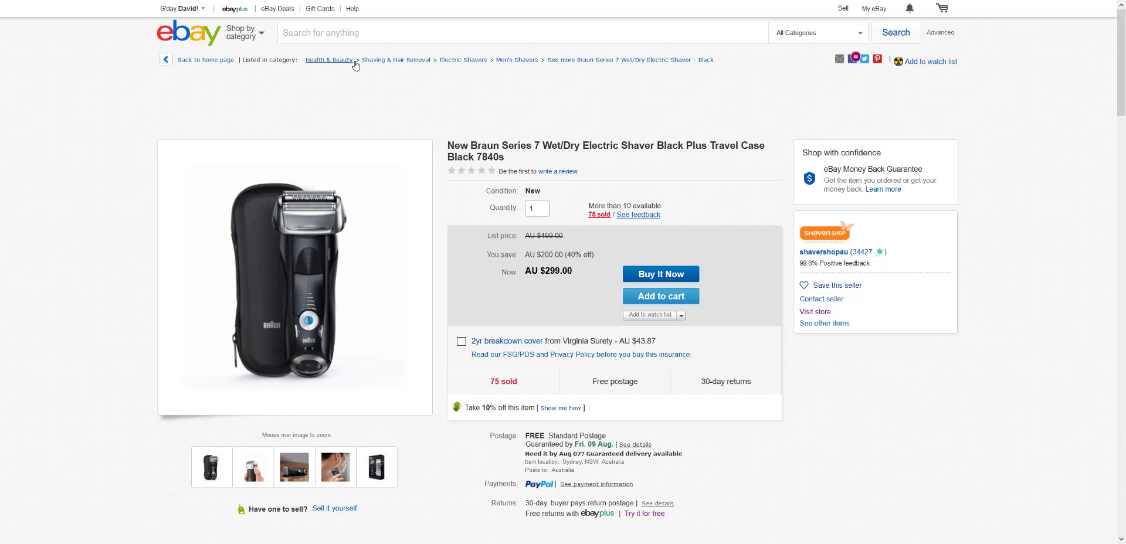
pyautogui.doubleClick(284, 60)
pyautogui.keyDown('shift'); pyautogui.click(545, 69); pyautogui.keyUp('shift')
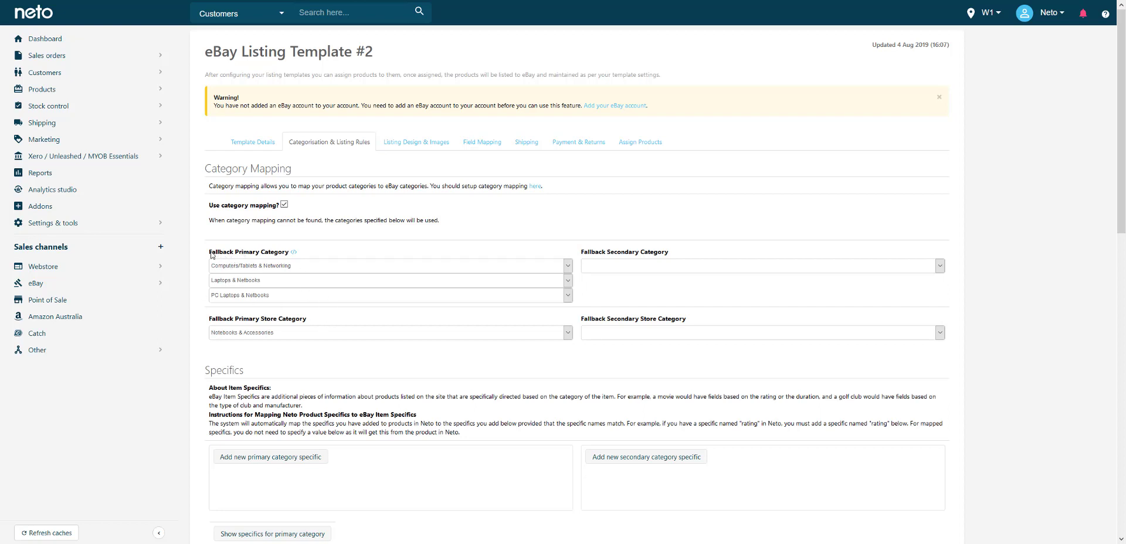
# - Return to the Neto listing template and inspect the category choices for the fallback primary category
pyautogui.moveTo(210, 253); pyautogui.dragTo(260, 253)
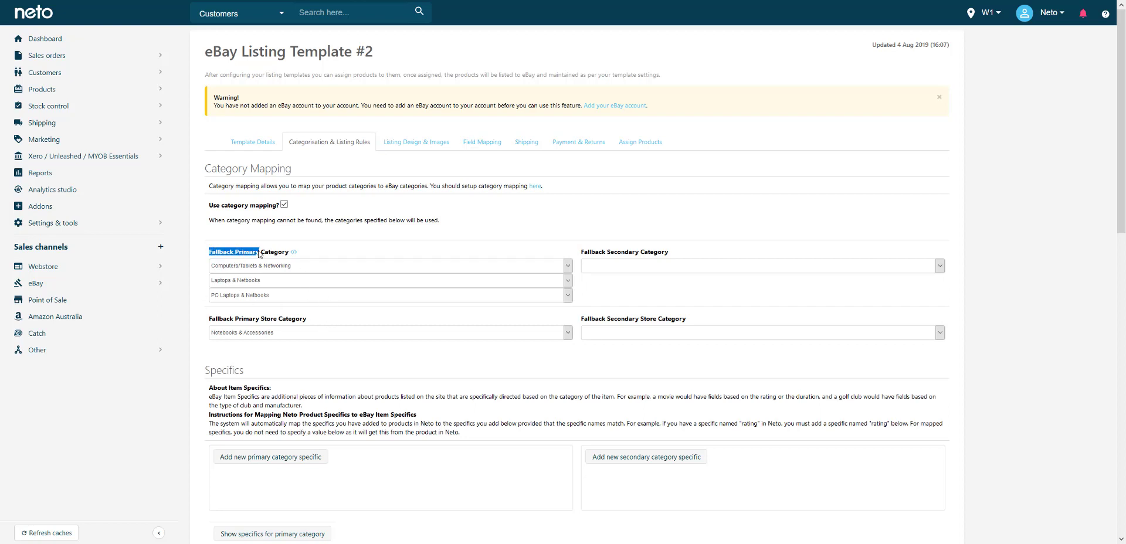
pyautogui.click(354, 243)
pyautogui.click(265, 297)
pyautogui.click(265, 297)
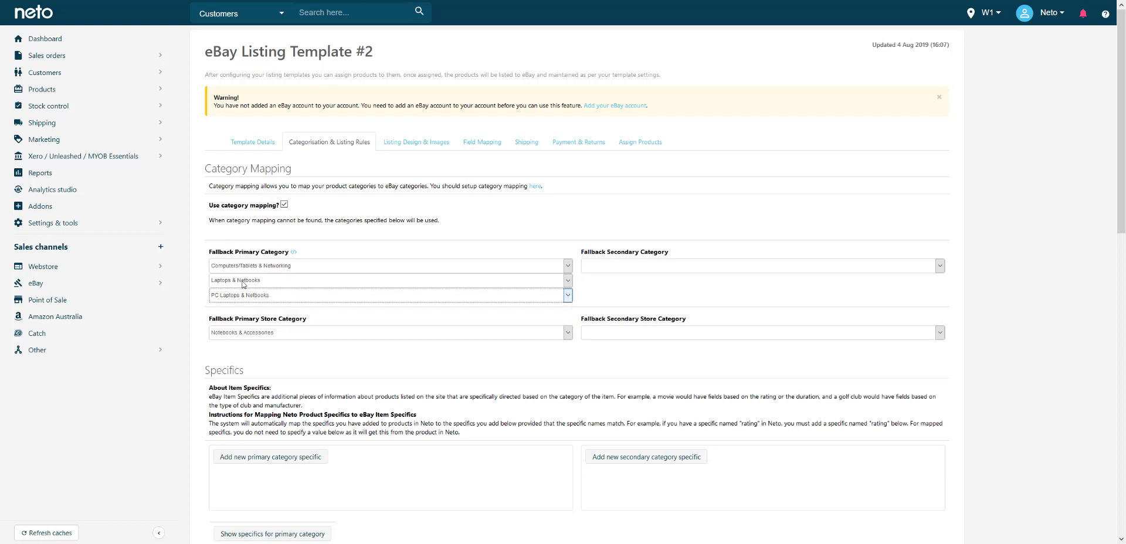
pyautogui.click(243, 282)
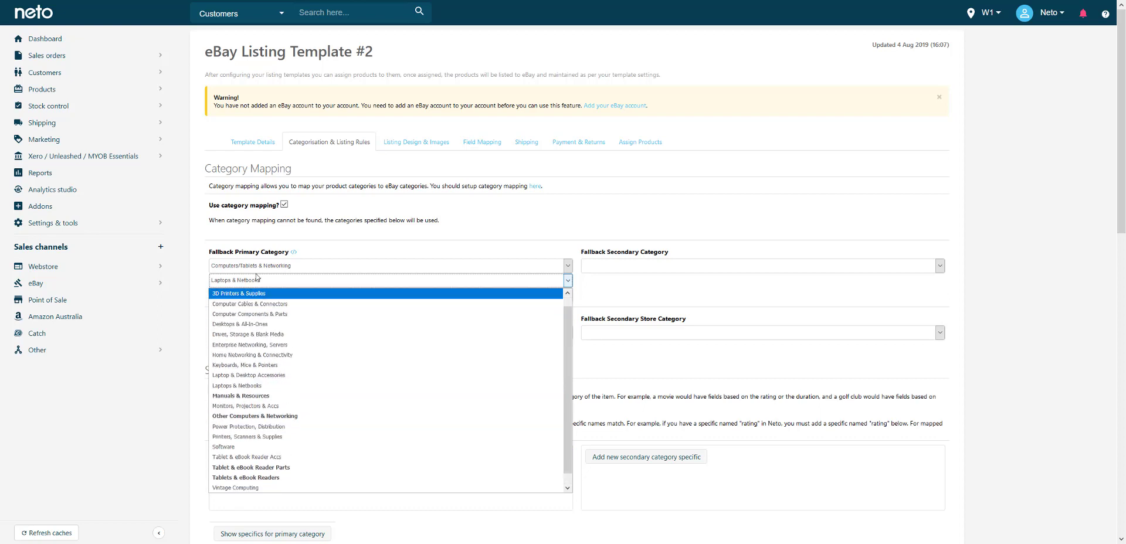
pyautogui.click(256, 280)
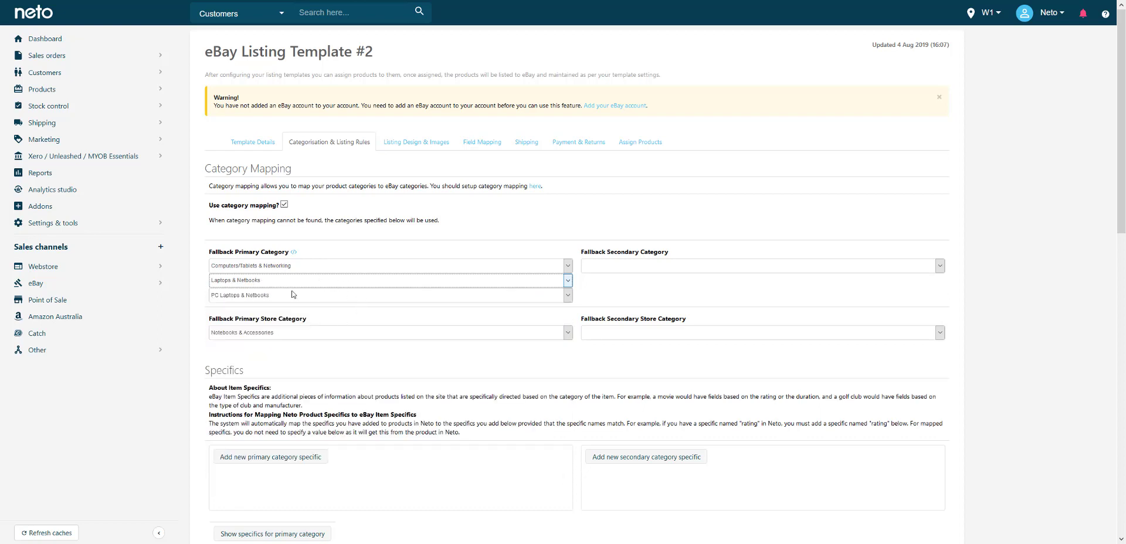
pyautogui.click(371, 231)
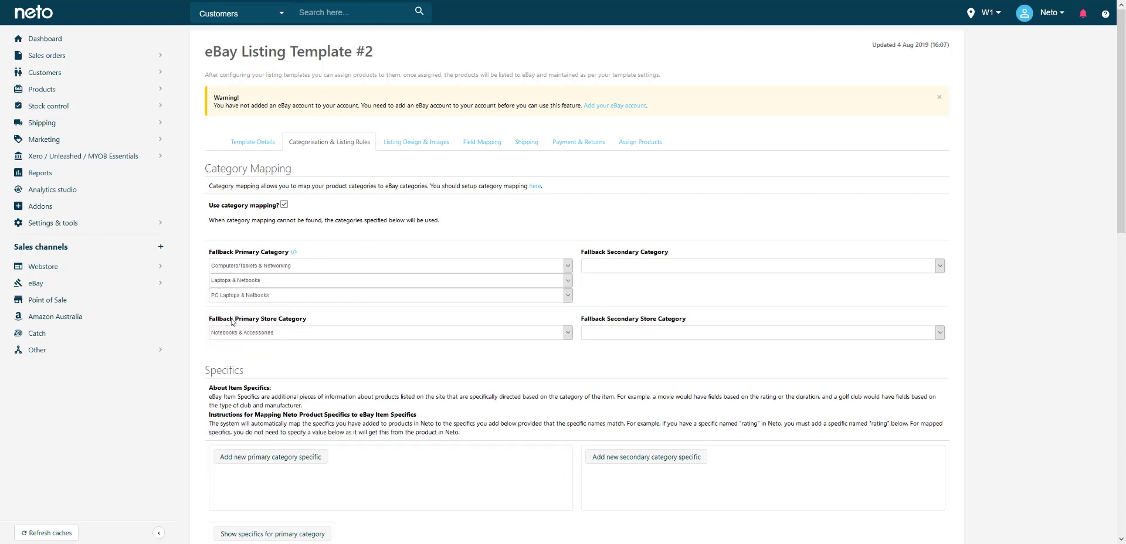
# - Set the template's fallback primary store category to Other
pyautogui.moveTo(232, 322); pyautogui.dragTo(315, 320)
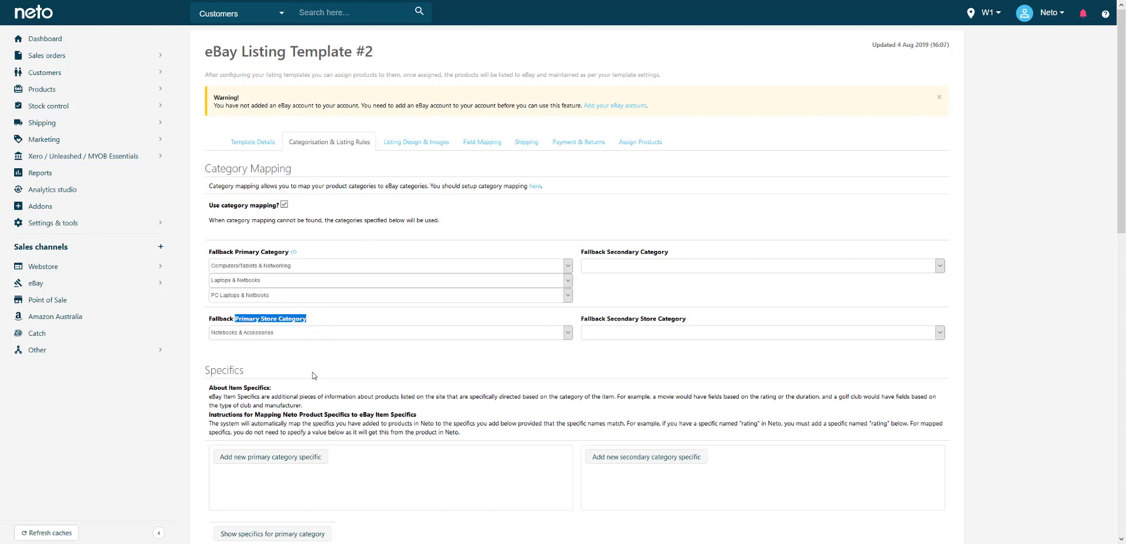
pyautogui.click(233, 335)
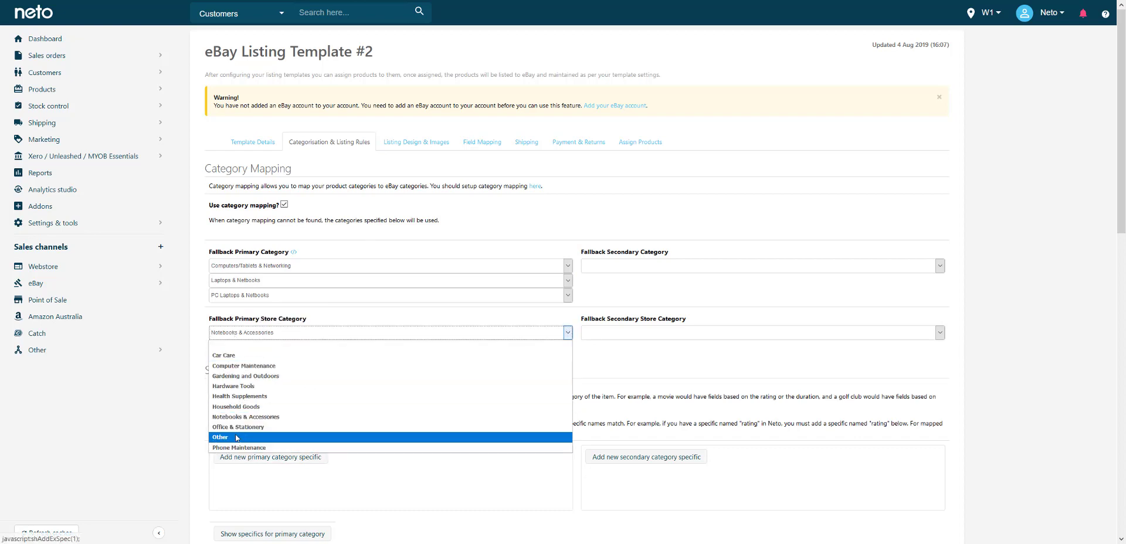
pyautogui.click(243, 444)
pyautogui.click(279, 359)
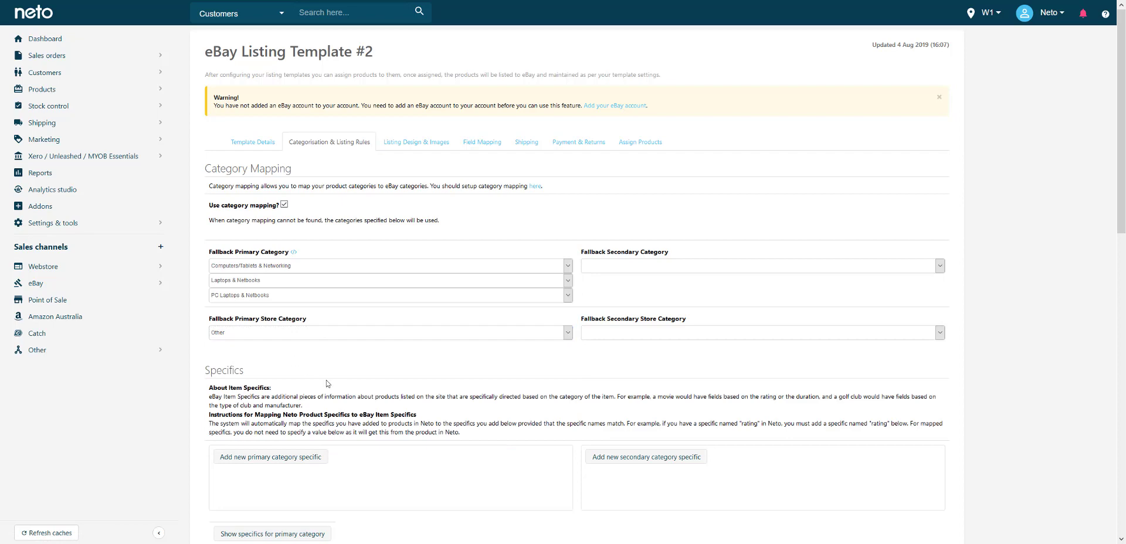
# - Find the template's Specifics section, and open the Specifics / Filters section of product 200mlcellutox
pyautogui.scroll(-2, 352, 293)
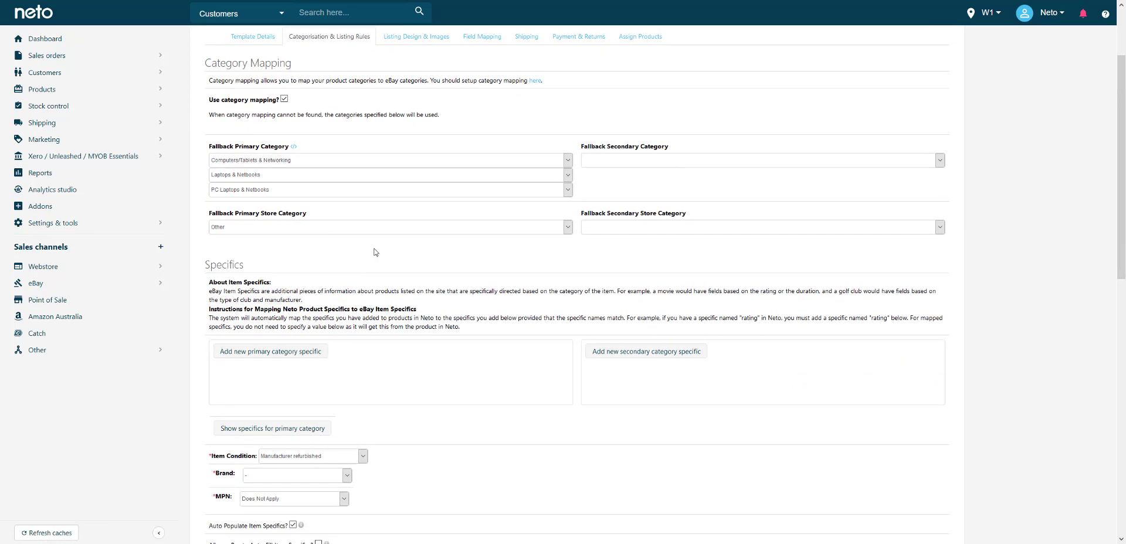
pyautogui.scroll(-2, 376, 253)
pyautogui.scroll(-1, 112, 122)
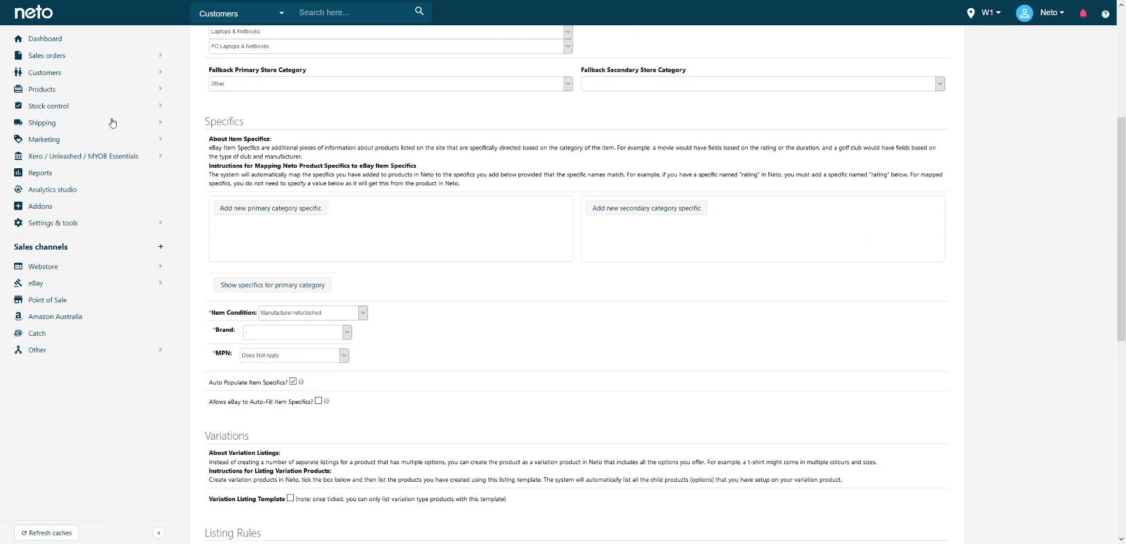
pyautogui.doubleClick(222, 111)
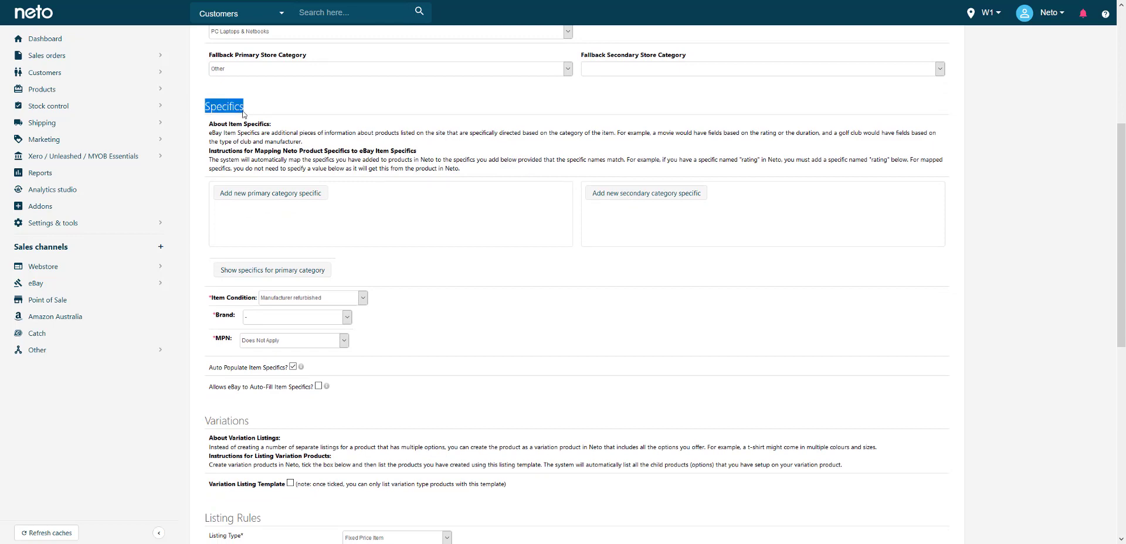
pyautogui.click(157, 123)
pyautogui.click(92, 94)
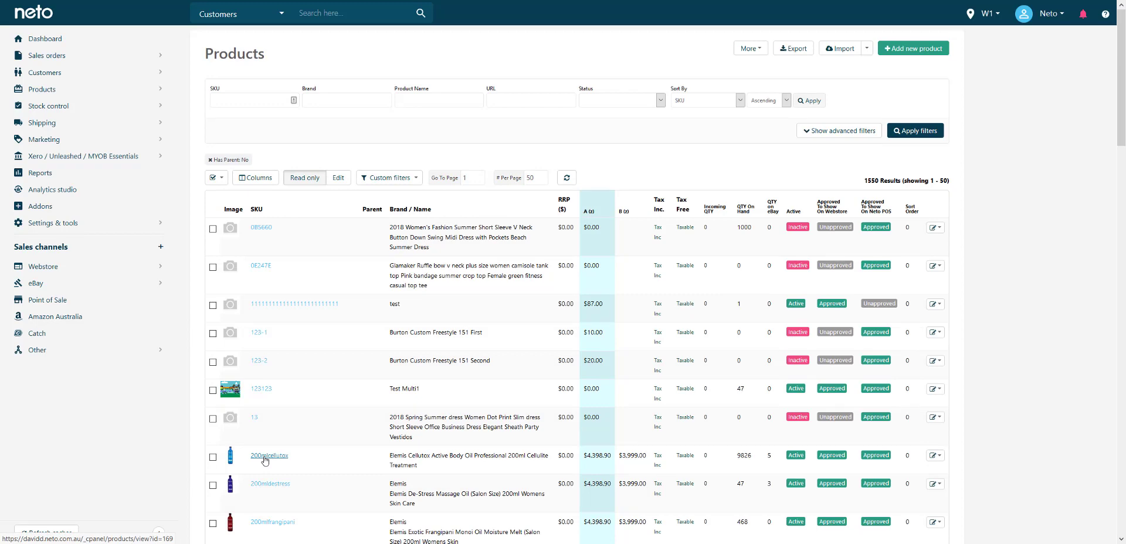
pyautogui.click(264, 457)
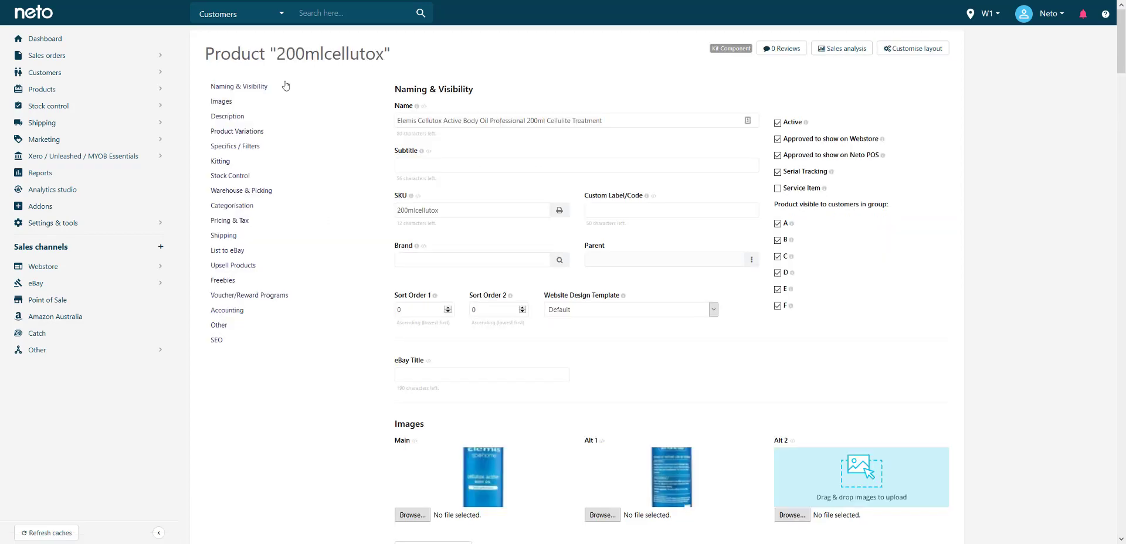
pyautogui.click(229, 146)
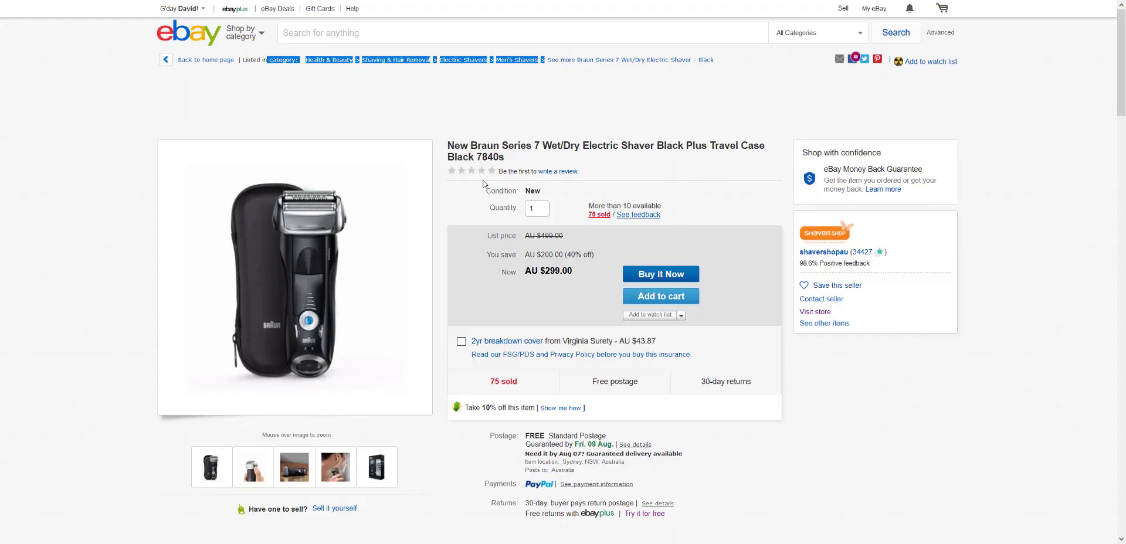
# - Switch to the Braun shaver listing on eBay and examine its item specifics, including the MPN and UPC
pyautogui.scroll(-6, 437, 167)
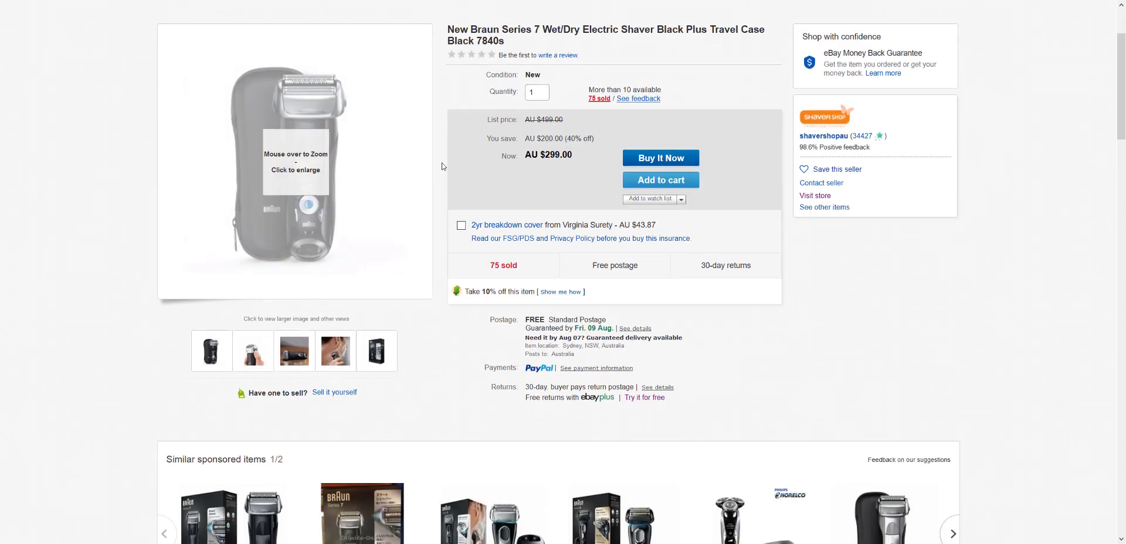
pyautogui.scroll(-10, 427, 173)
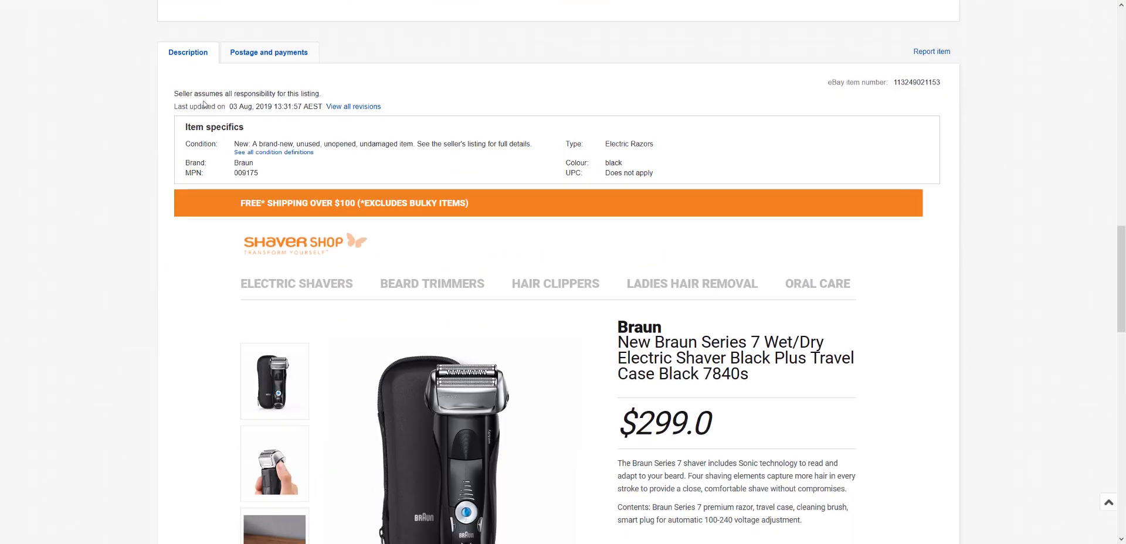
pyautogui.moveTo(183, 130); pyautogui.dragTo(655, 183)
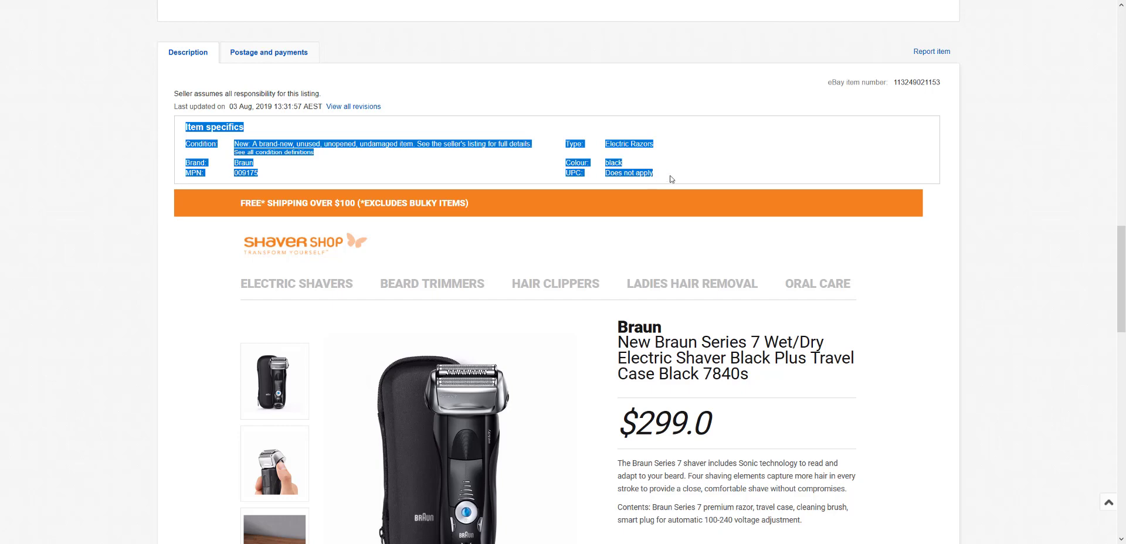
pyautogui.click(672, 179)
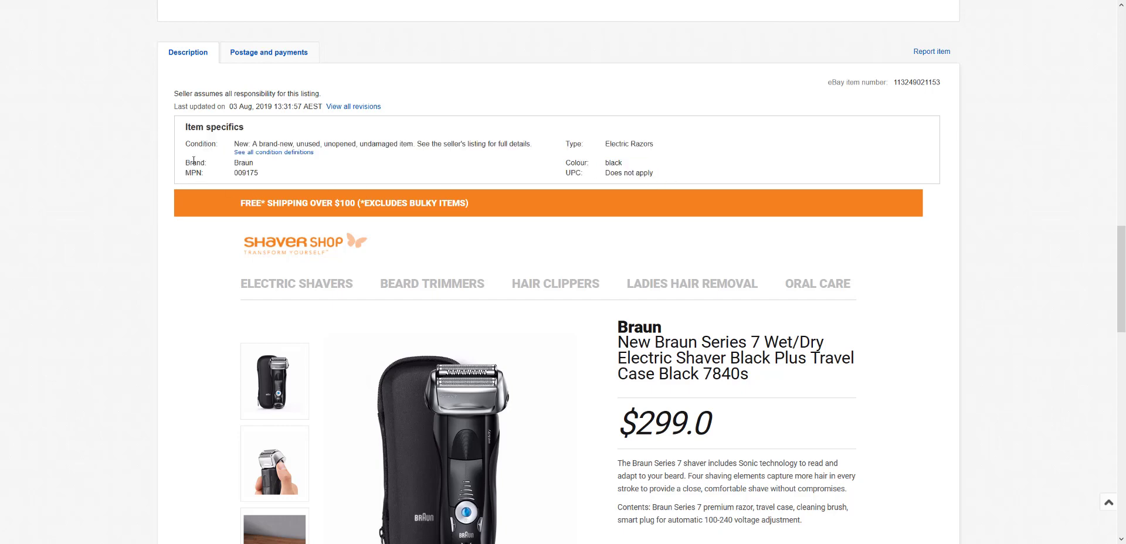
pyautogui.doubleClick(246, 173)
pyautogui.doubleClick(575, 172)
pyautogui.click(596, 181)
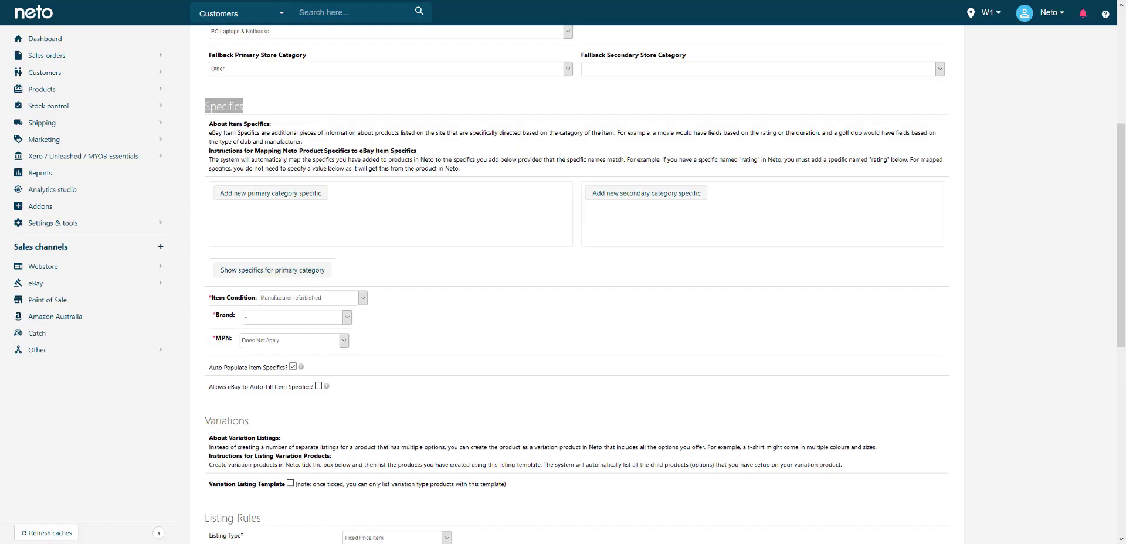
# - Add a new primary category specific named Colour to the Neto listing template
pyautogui.doubleClick(225, 106)
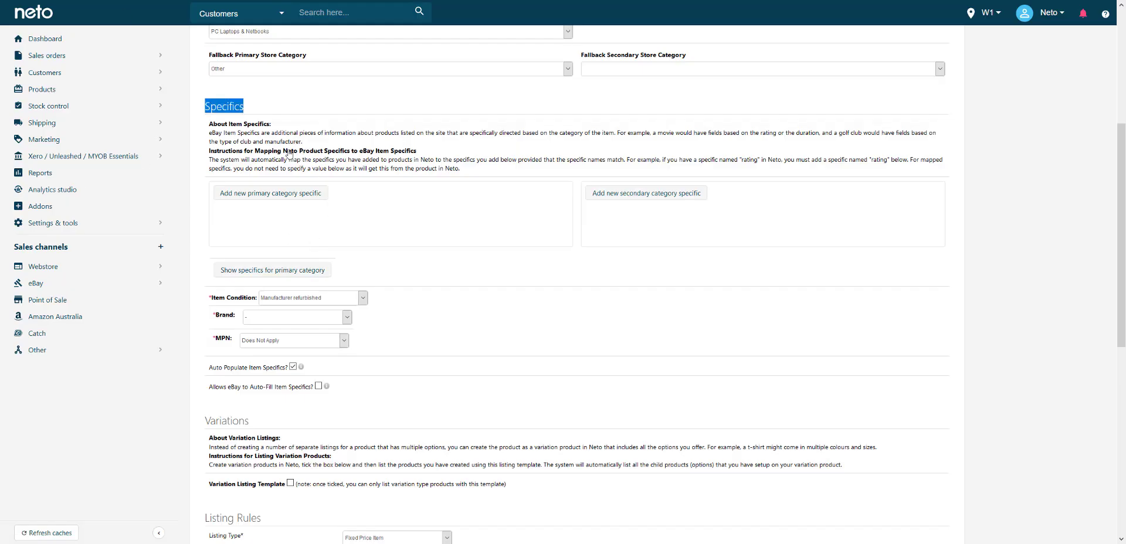
pyautogui.click(278, 196)
pyautogui.click(274, 218)
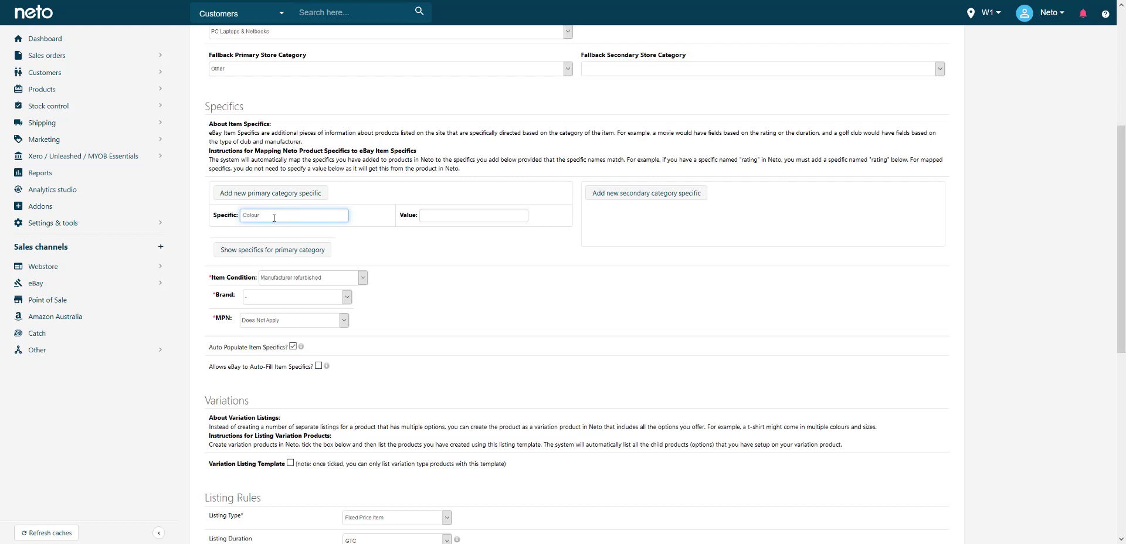
pyautogui.click(221, 221)
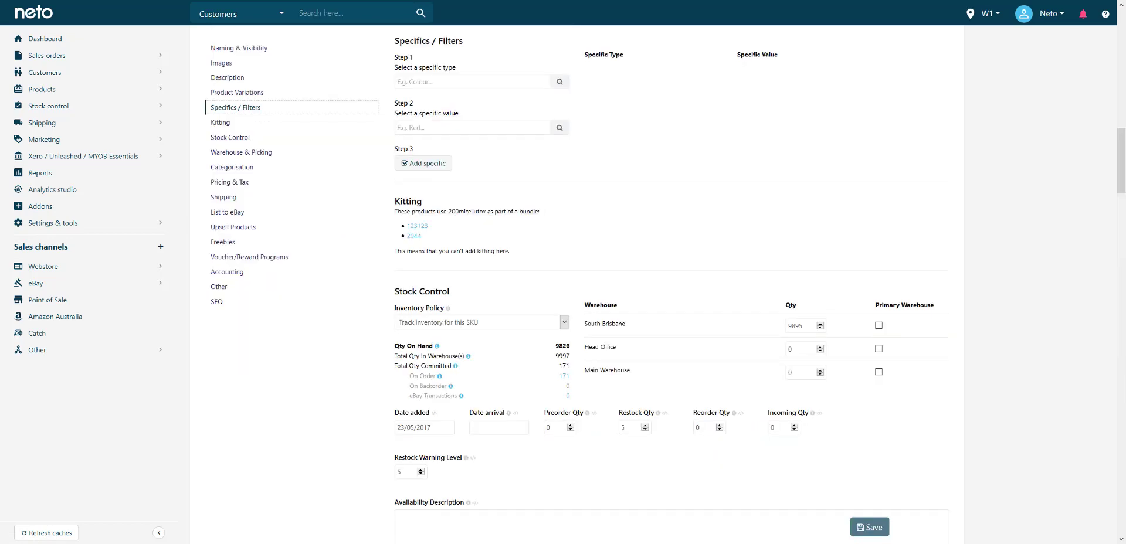
# - Add a Colour specific with the value Red to product 200mlcellutox
pyautogui.moveTo(425, 67); pyautogui.dragTo(448, 68)
pyautogui.click(426, 80)
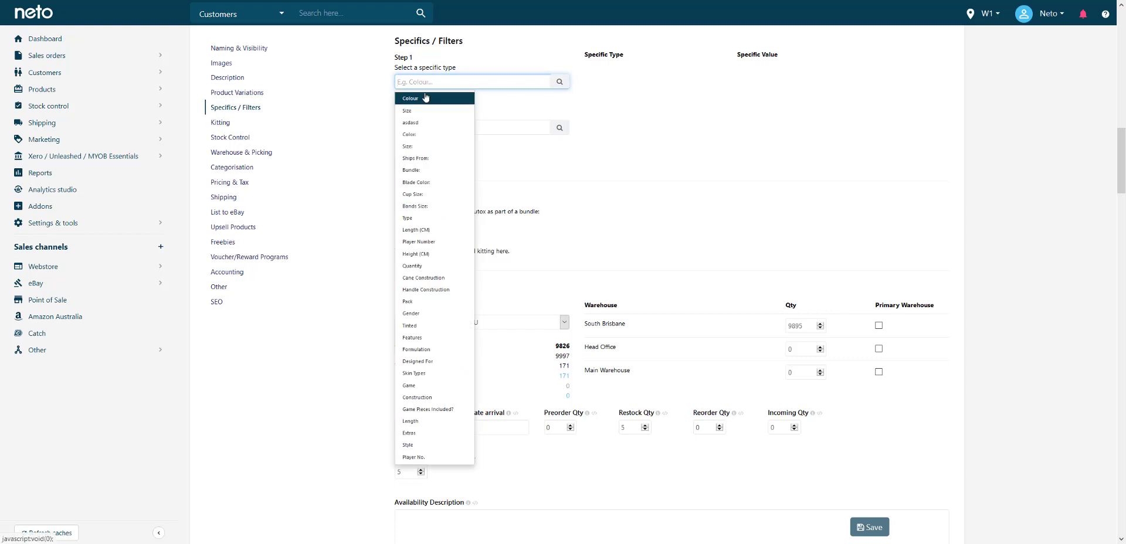
pyautogui.click(426, 98)
pyautogui.write('ed')
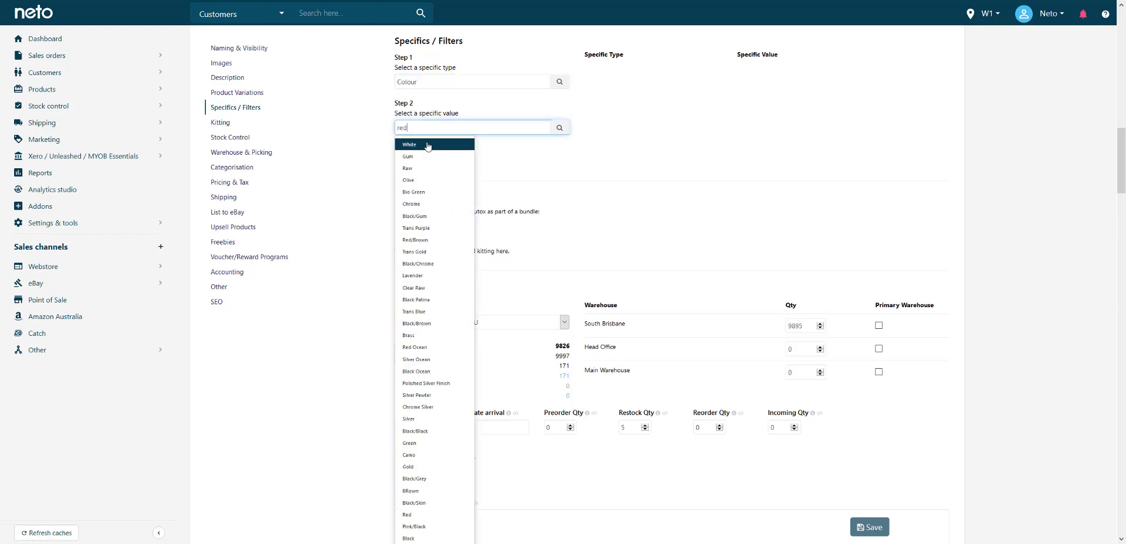
pyautogui.click(421, 145)
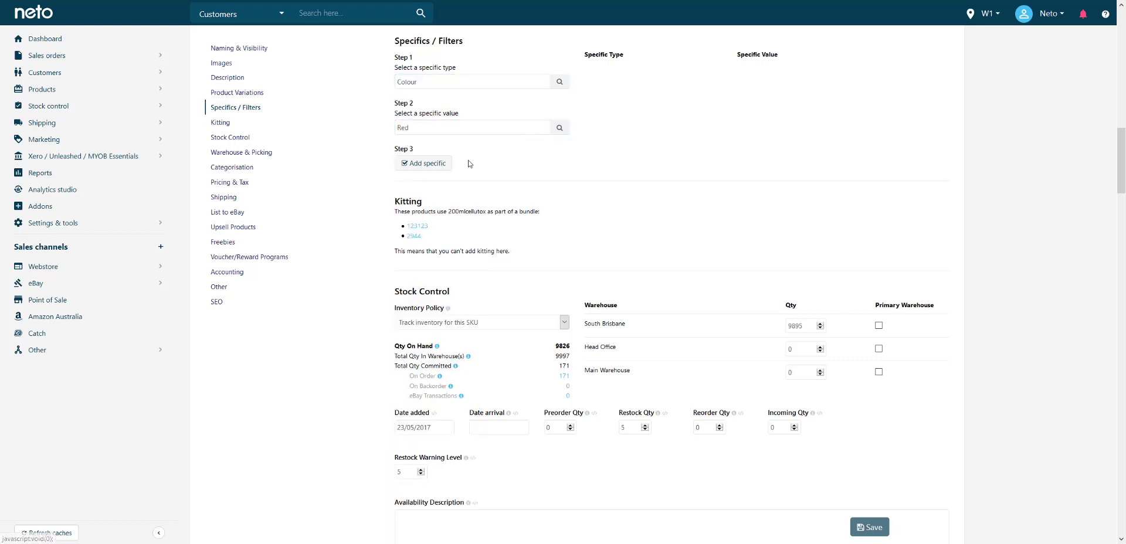
pyautogui.click(448, 163)
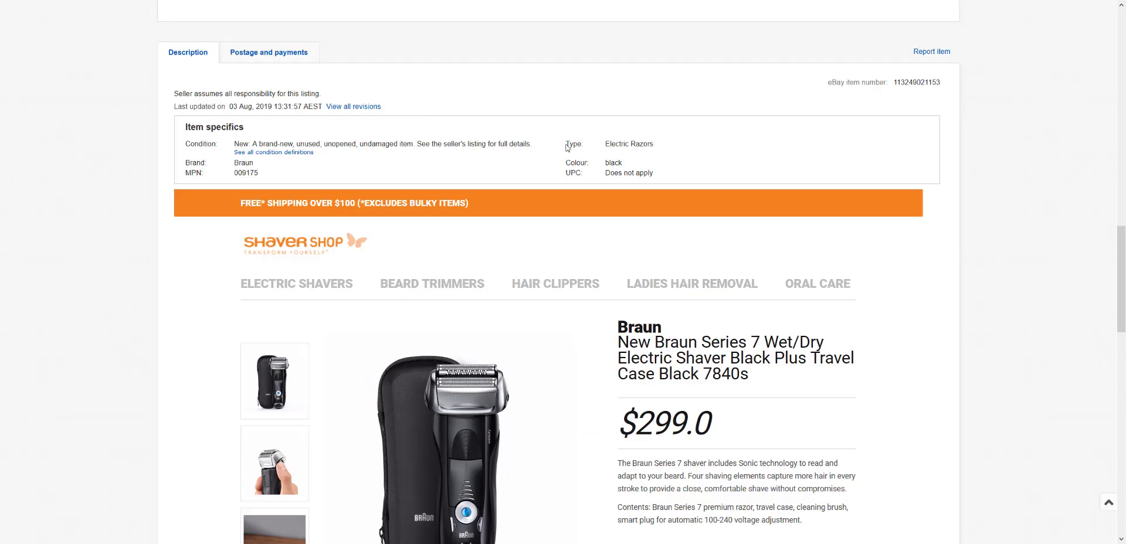
# - Check the Colour item specific on the Braun shaver's eBay listing, and return to the Neto listing template
pyautogui.moveTo(566, 162); pyautogui.dragTo(623, 162)
pyautogui.click(614, 164)
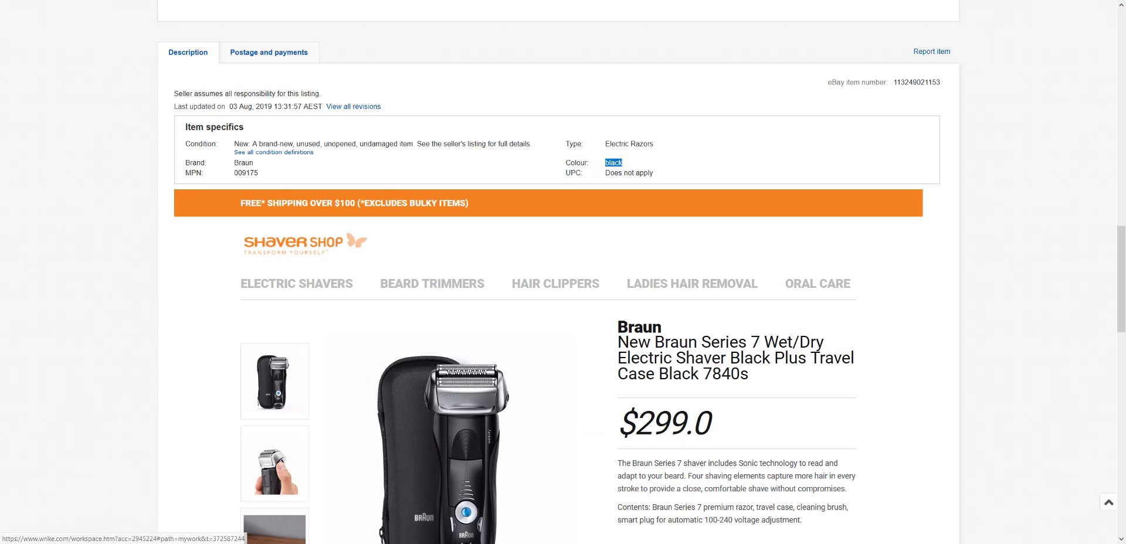
pyautogui.hotkey('ctrl', 'shift', 'Tab')
pyautogui.hotkey('ctrl', 'shift', 'Tab')
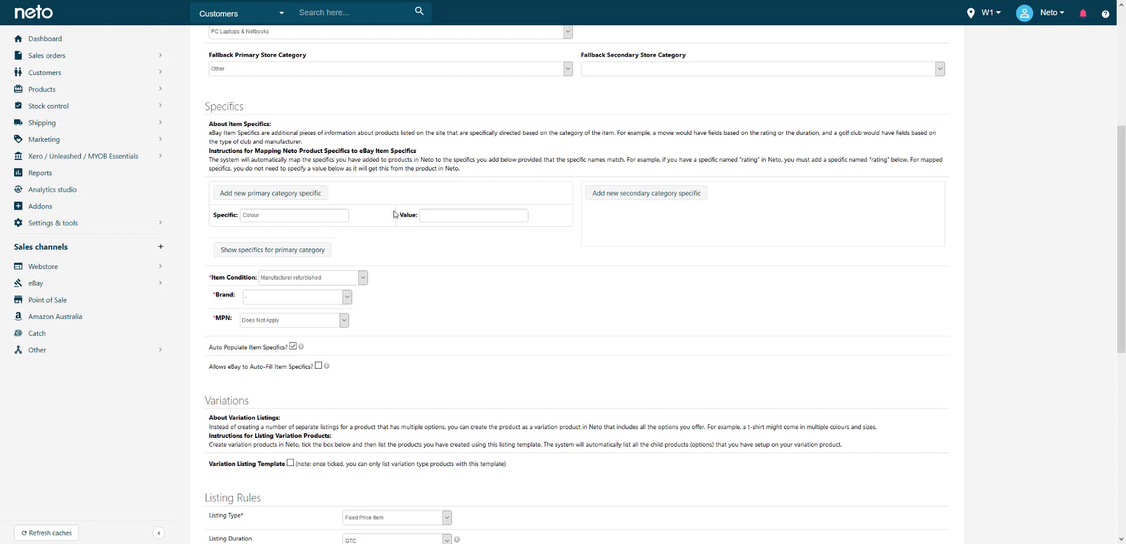
# - Set the template's item condition to Brand New
pyautogui.click(296, 280)
pyautogui.click(292, 292)
pyautogui.click(287, 281)
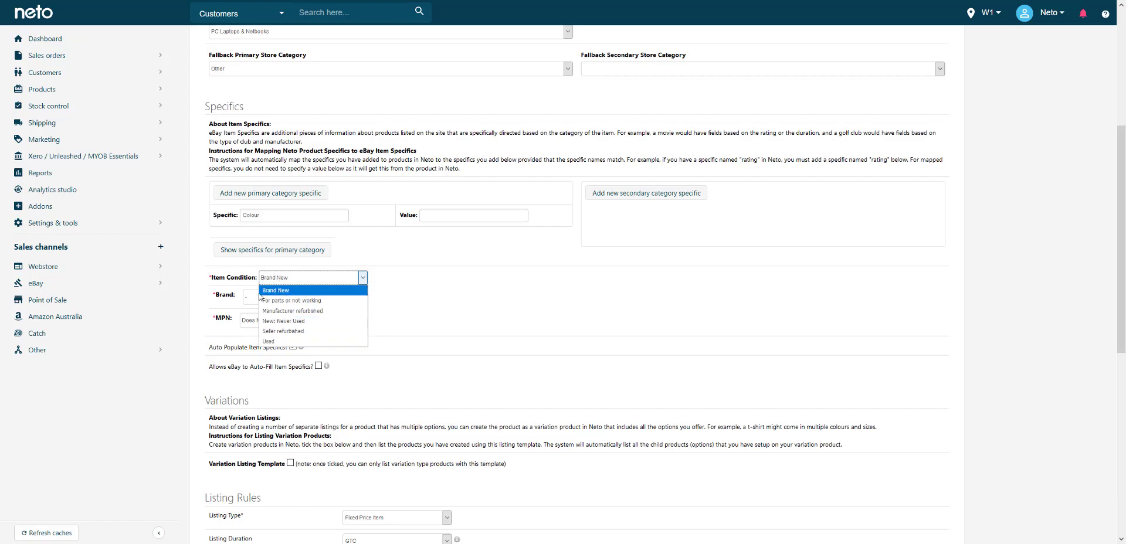
pyautogui.click(231, 279)
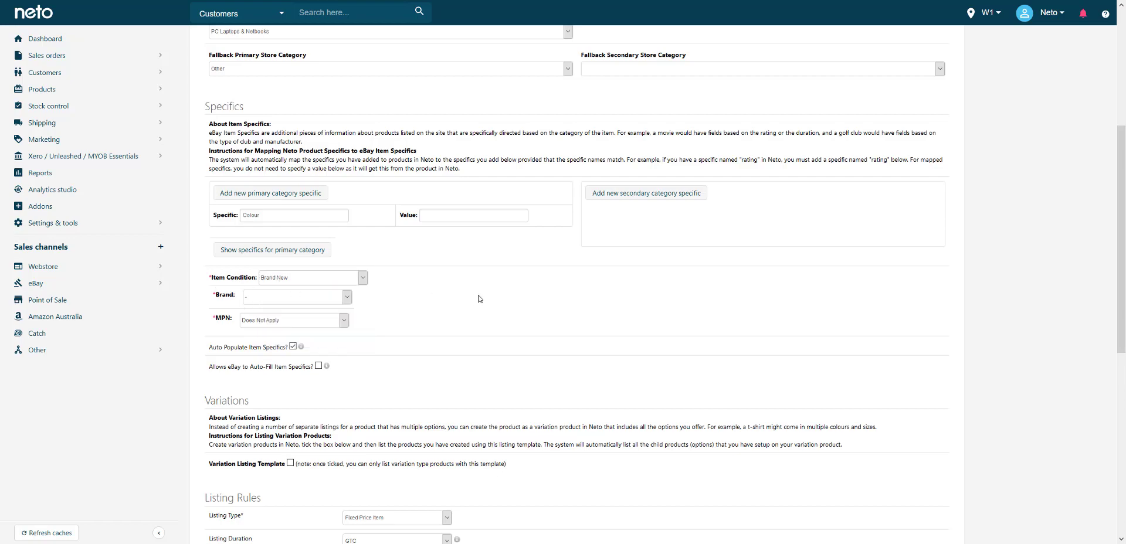
# - Read the template's Variations section, and compare it with the purchase options on the Braun shaver's eBay listing
pyautogui.scroll(2, 480, 299)
pyautogui.scroll(-5, 352, 205)
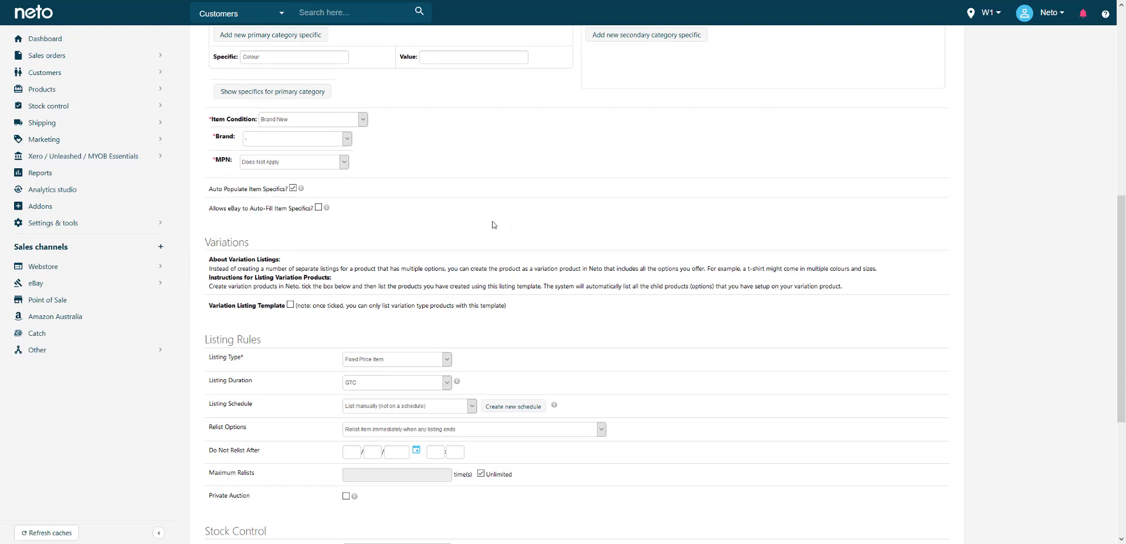
pyautogui.scroll(-1, 482, 217)
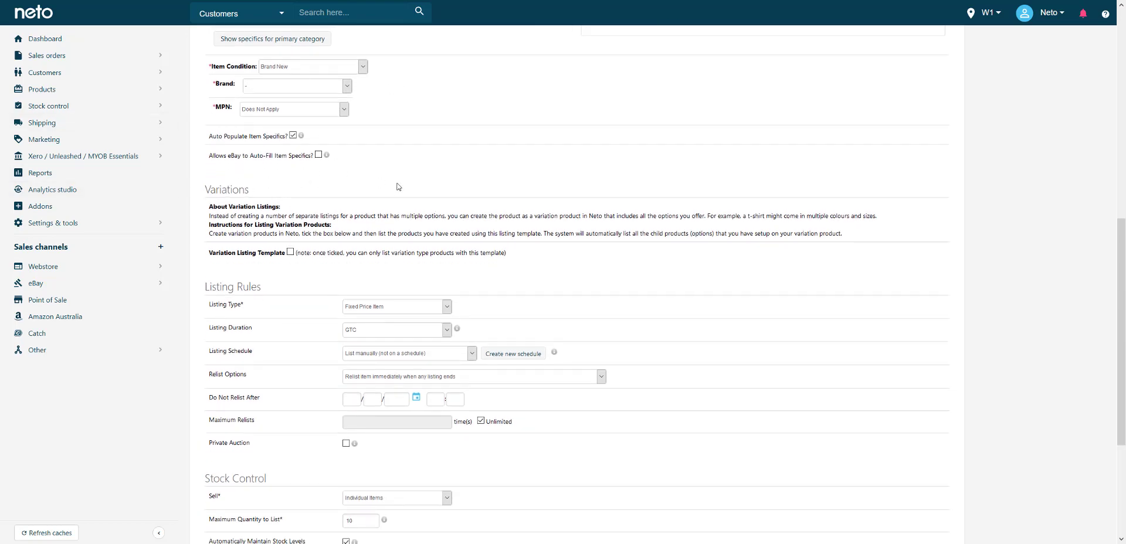
pyautogui.scroll(-1, 528, 212)
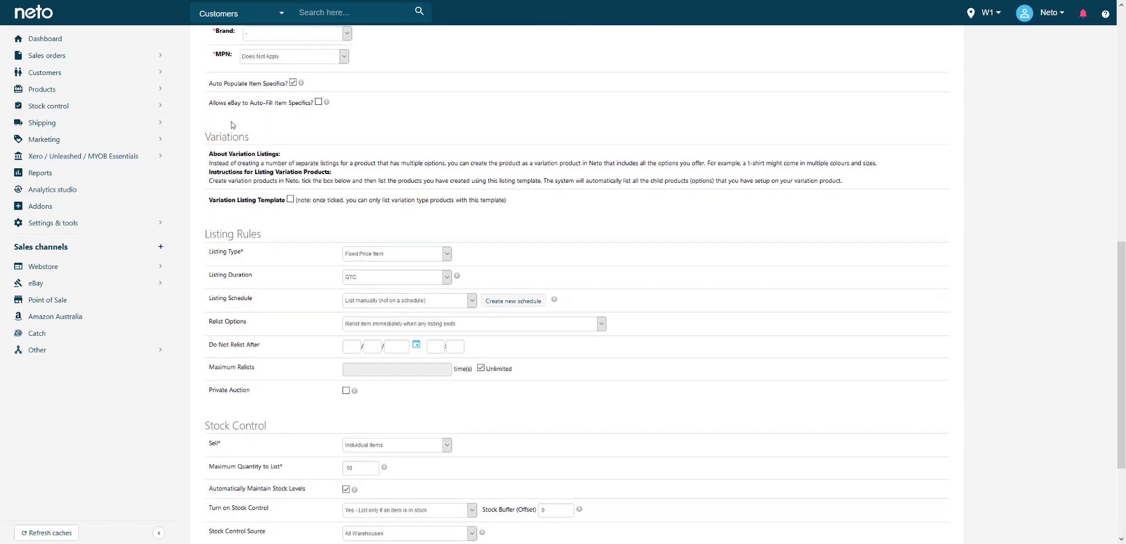
pyautogui.doubleClick(226, 141)
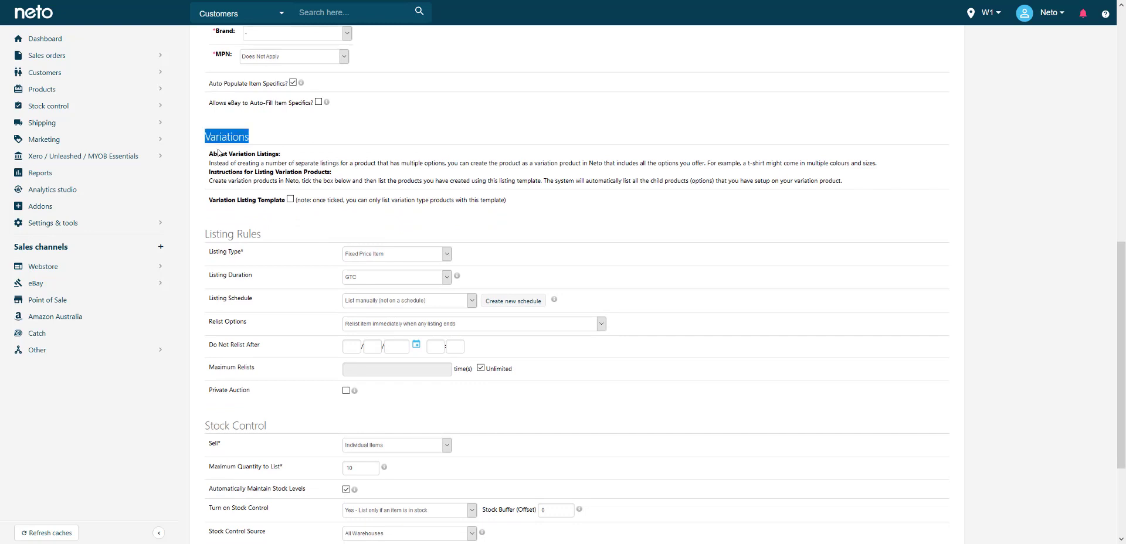
pyautogui.click(251, 178)
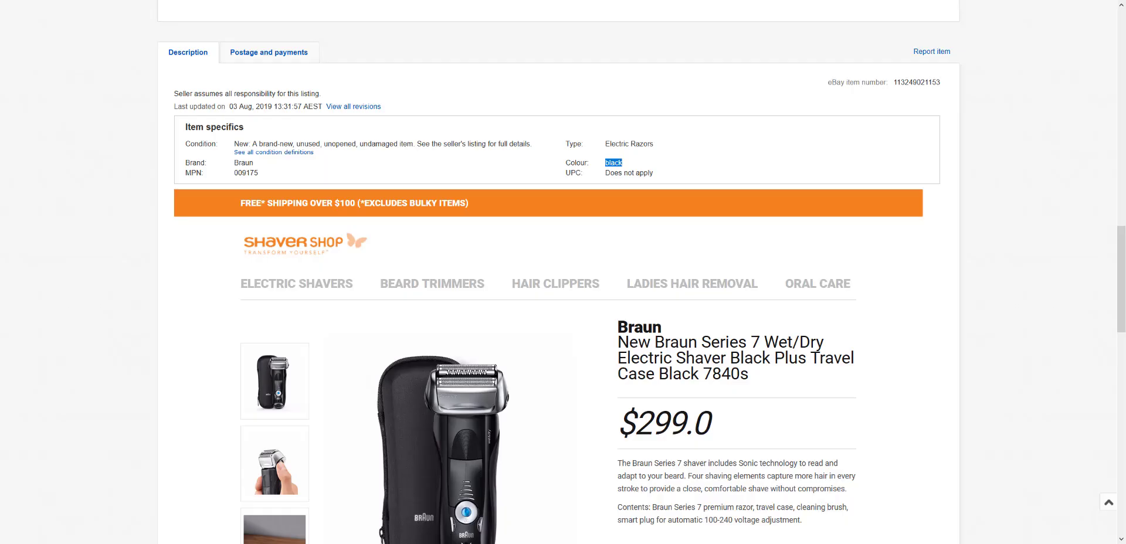
pyautogui.scroll(10, 497, 211)
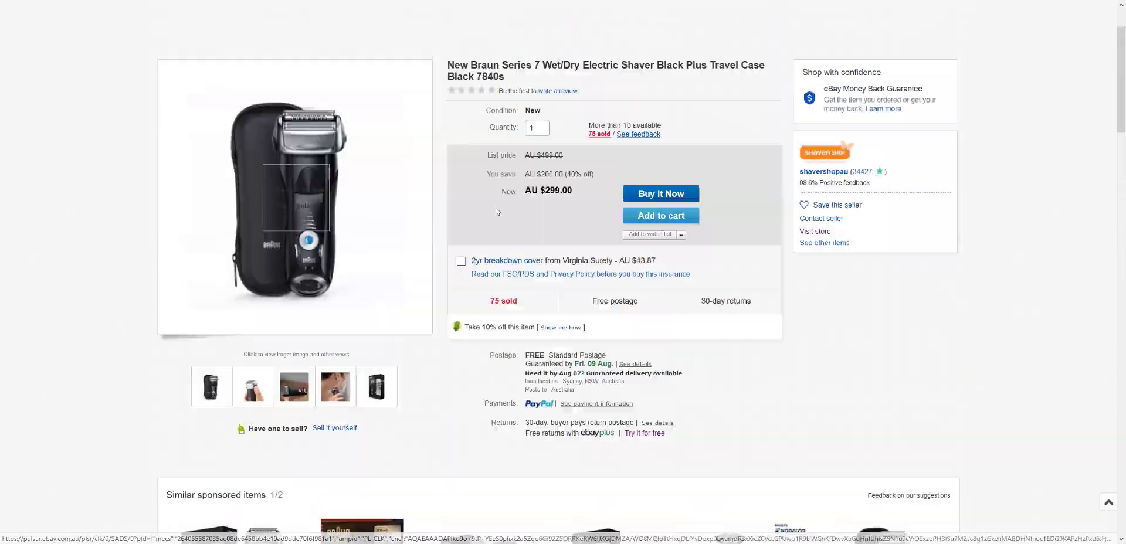
pyautogui.scroll(2, 497, 211)
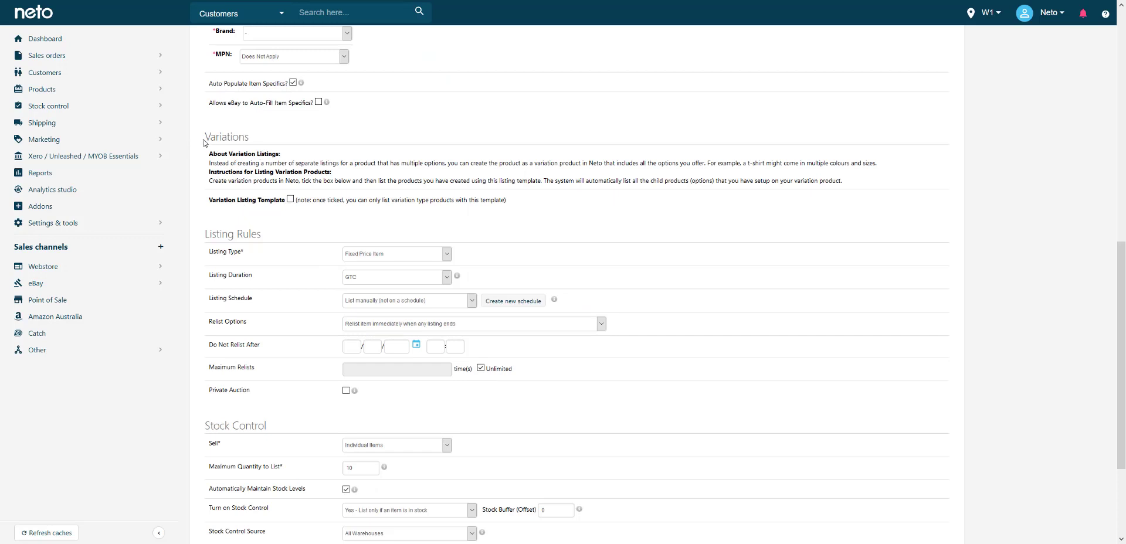
# - Enable the Variation Listing Template option in the template's Variations section
pyautogui.moveTo(204, 143); pyautogui.dragTo(232, 142)
pyautogui.click(253, 210)
pyautogui.click(290, 200)
pyautogui.scroll(-1, 218, 203)
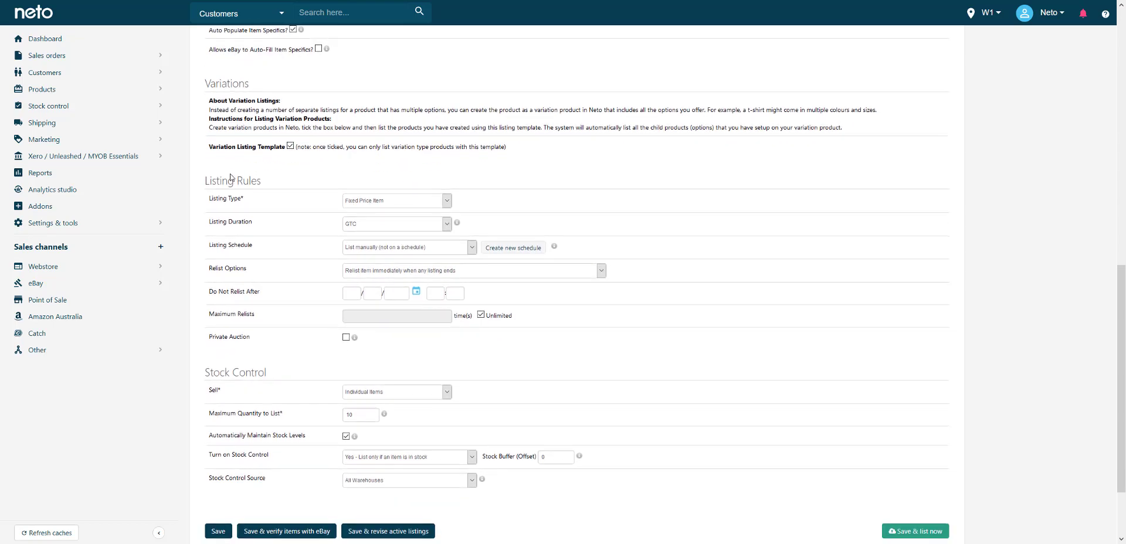
# - Try the Auction listing type in Listing Rules and view the listing durations it offers
pyautogui.scroll(-2, 218, 203)
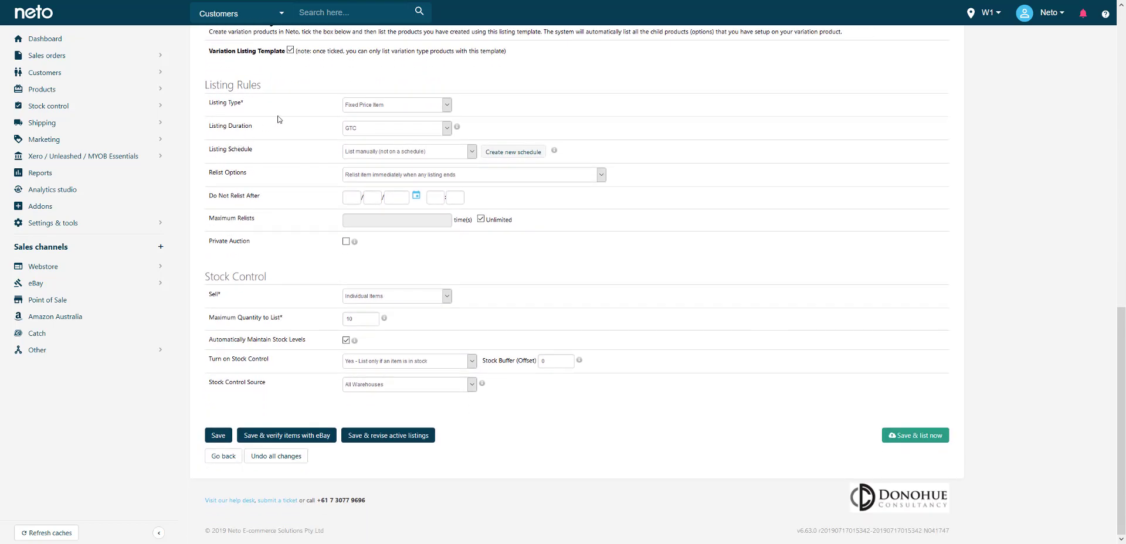
pyautogui.click(376, 105)
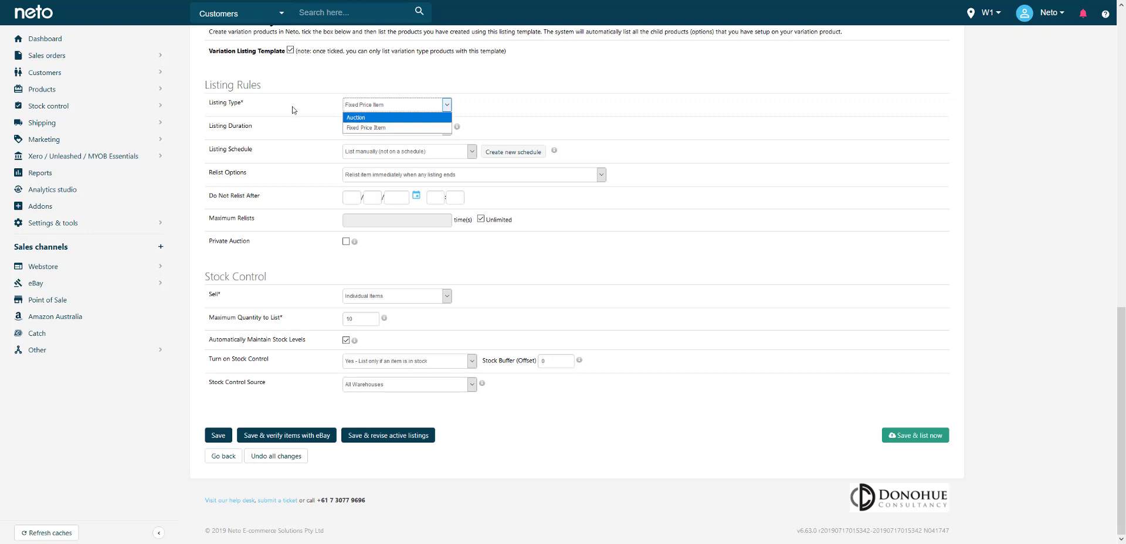
pyautogui.click(354, 127)
pyautogui.press('Up')
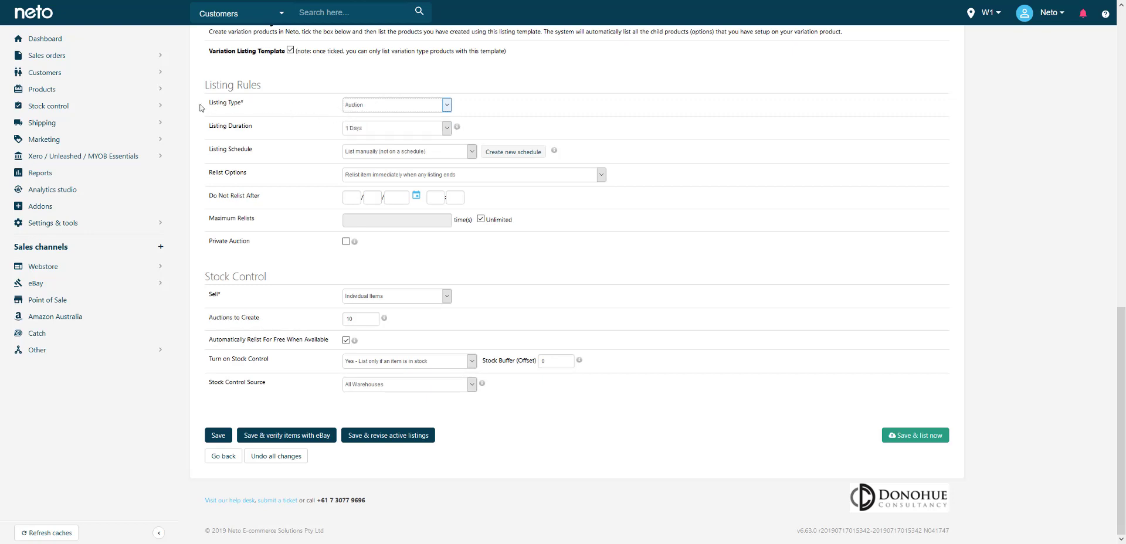
pyautogui.click(360, 131)
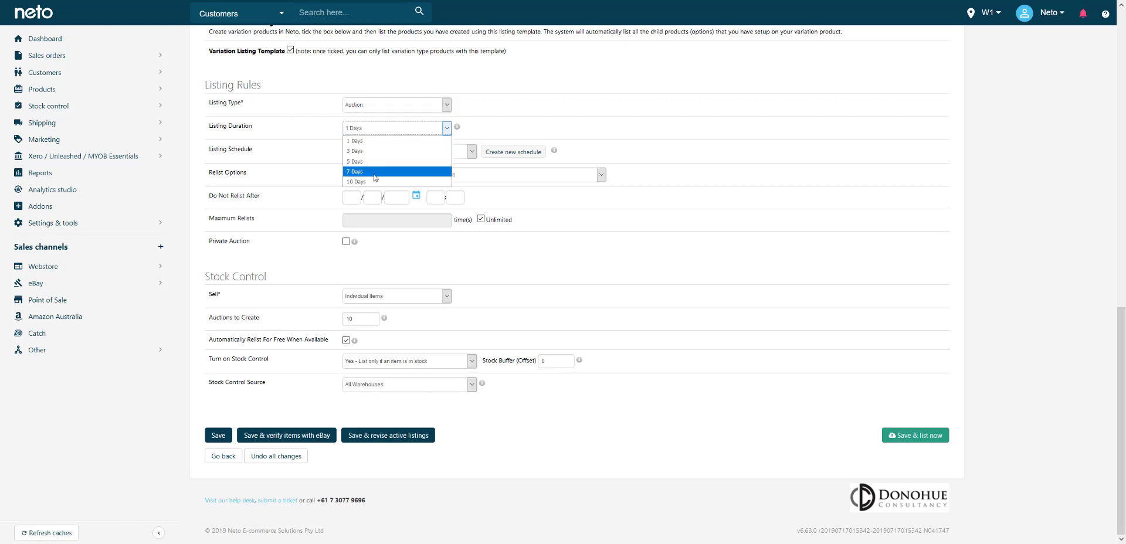
# - Set the listing type to Fixed Price Item with GTC as the listing duration
pyautogui.click(359, 106)
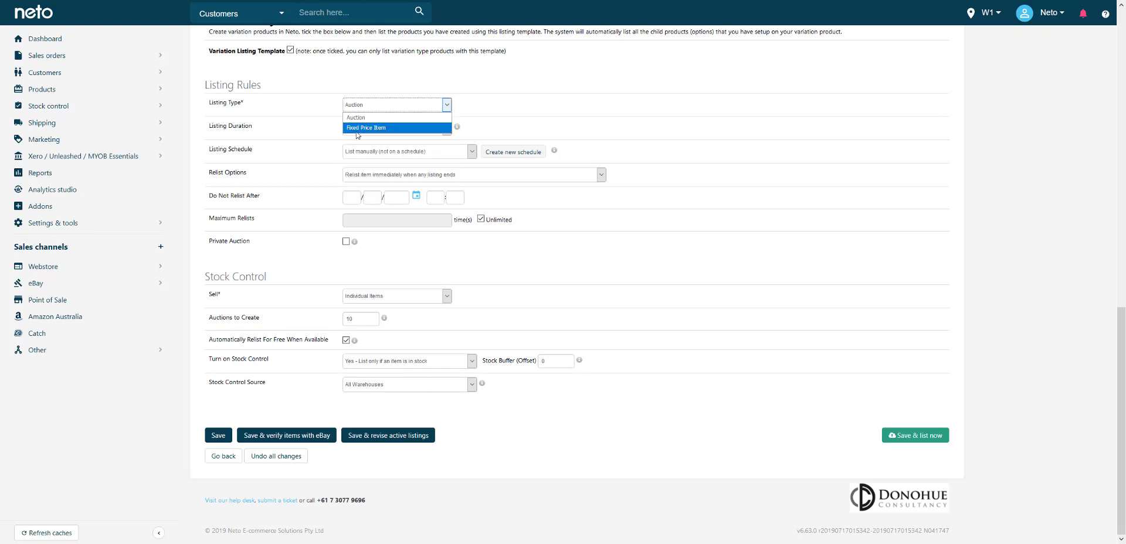
pyautogui.click(359, 128)
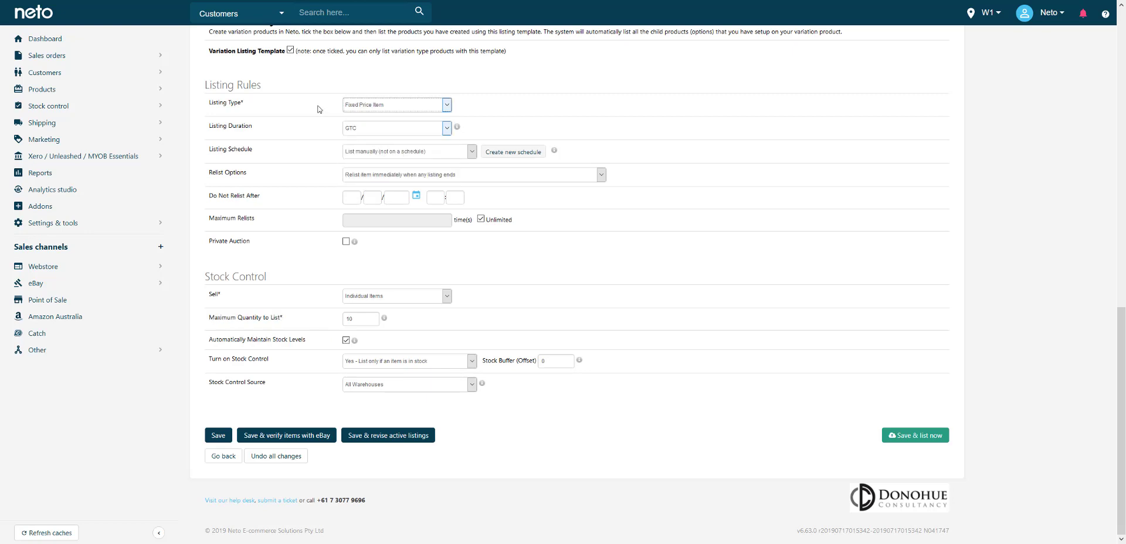
pyautogui.click(319, 110)
pyautogui.click(362, 130)
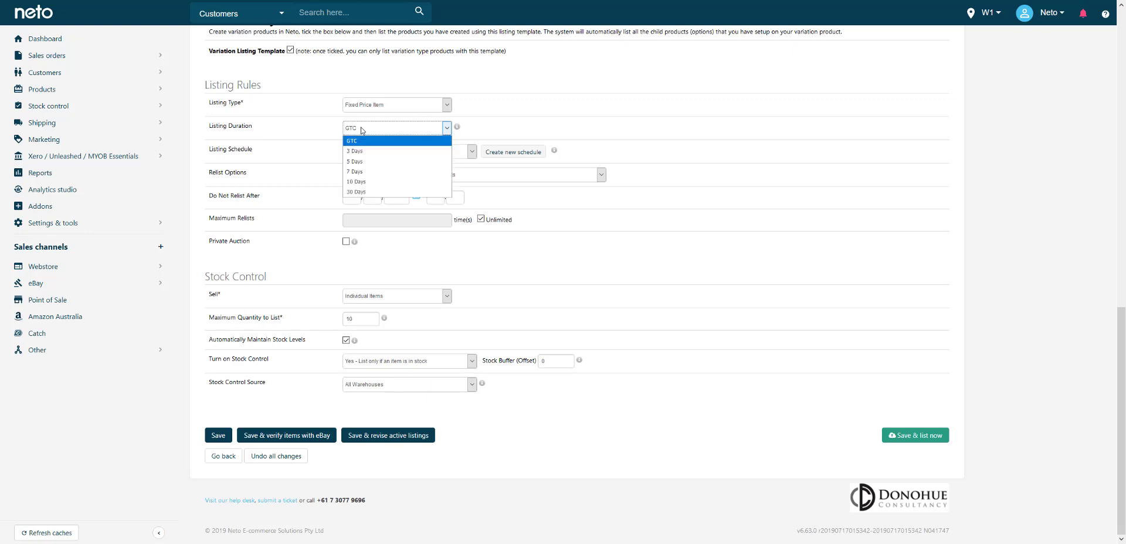
pyautogui.click(362, 130)
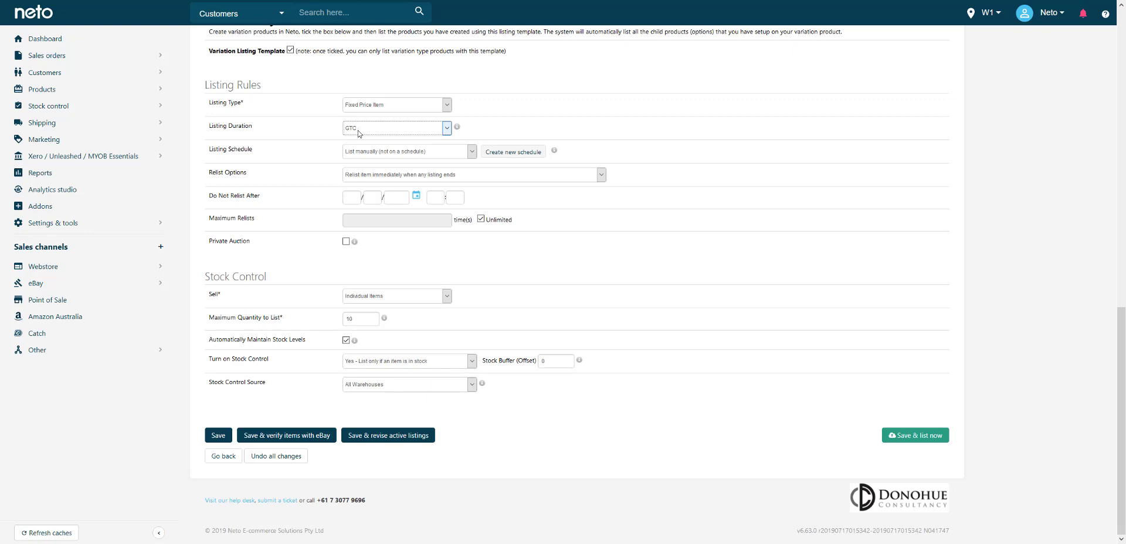
pyautogui.click(316, 131)
# - Set the Sell option in the template's Stock Control section to Individual Items
pyautogui.moveTo(207, 278); pyautogui.dragTo(249, 283)
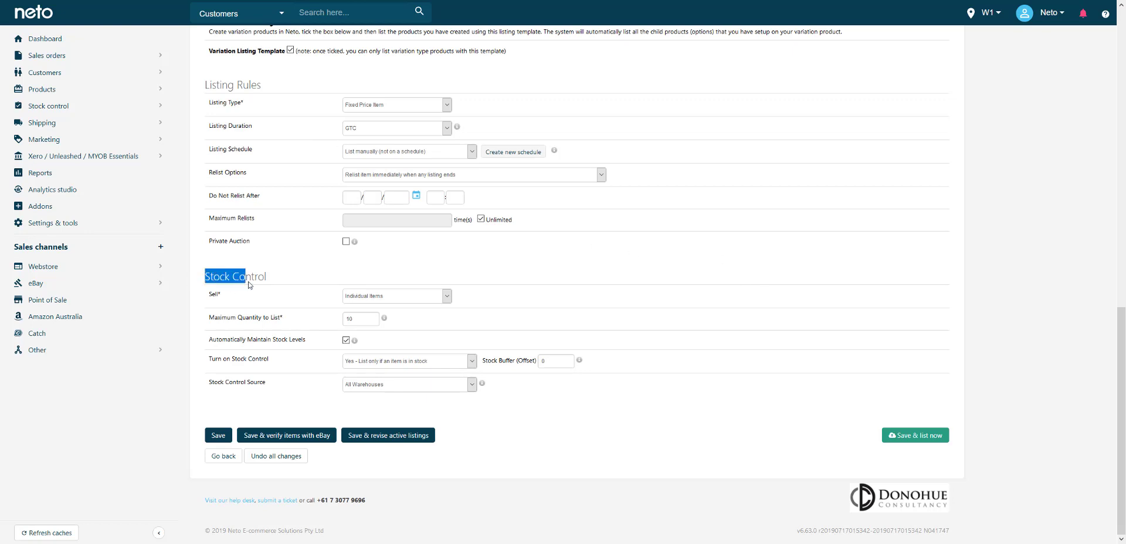
pyautogui.click(364, 297)
pyautogui.click(363, 309)
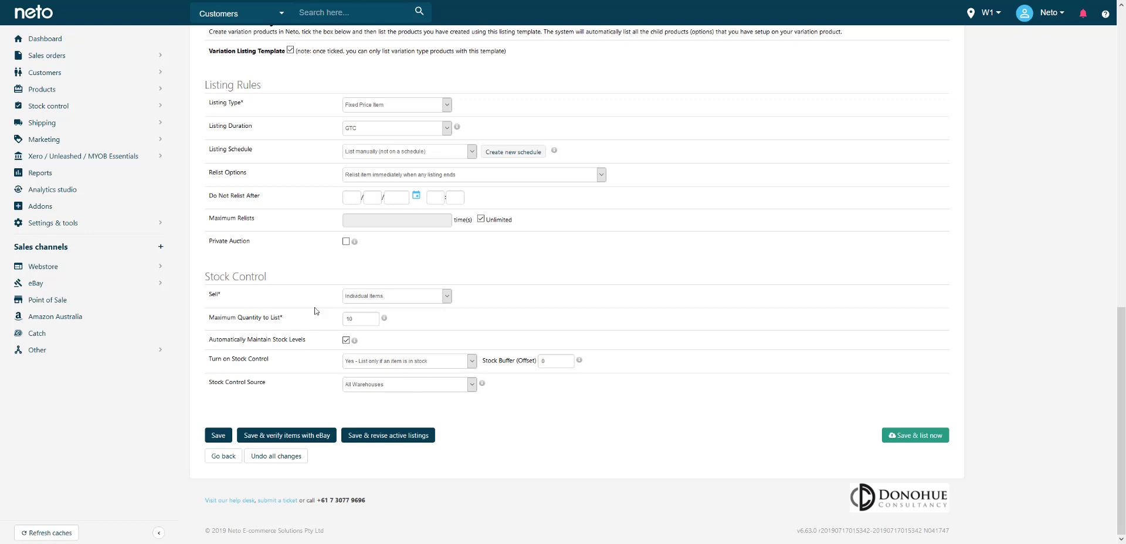
# - Examine the Maximum Quantity to List setting, and compare it with the availability shown on the Braun shaver's eBay listing
pyautogui.moveTo(216, 321); pyautogui.dragTo(286, 321)
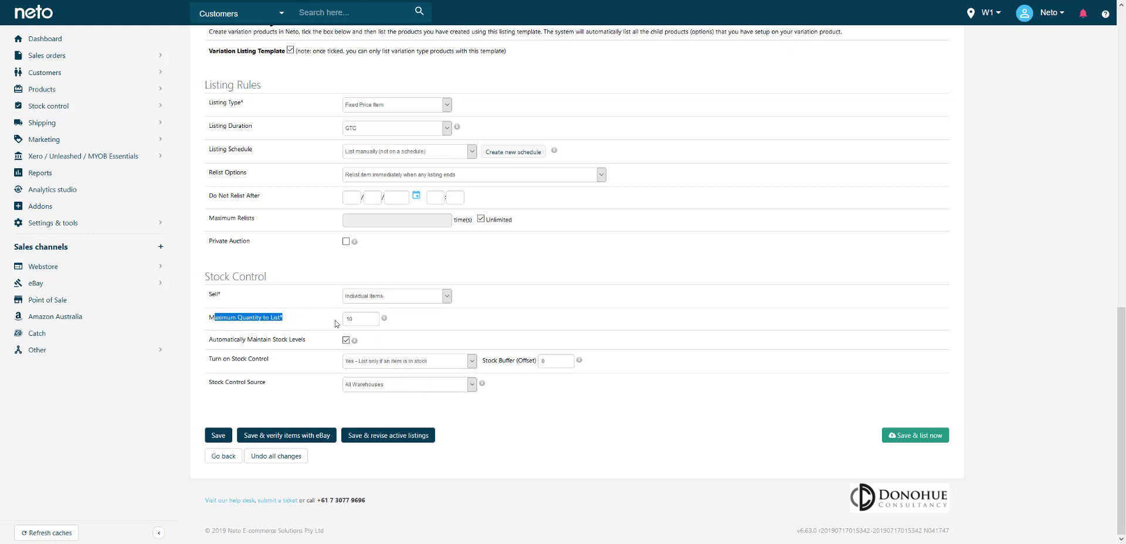
pyautogui.click(363, 318)
pyautogui.doubleClick(362, 318)
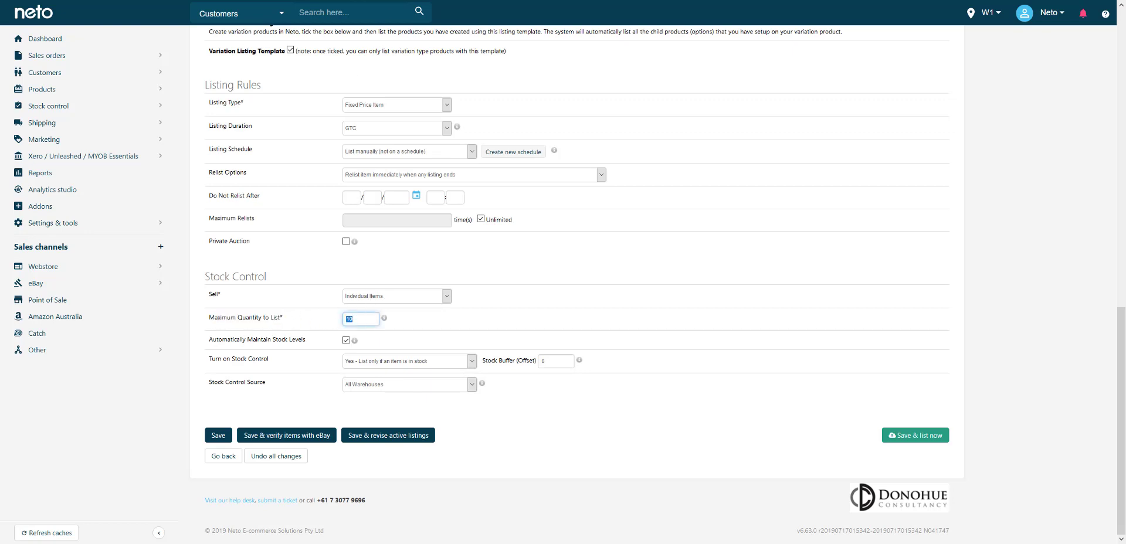
pyautogui.click(356, 318)
pyautogui.hotkey('ctrl', 'a')
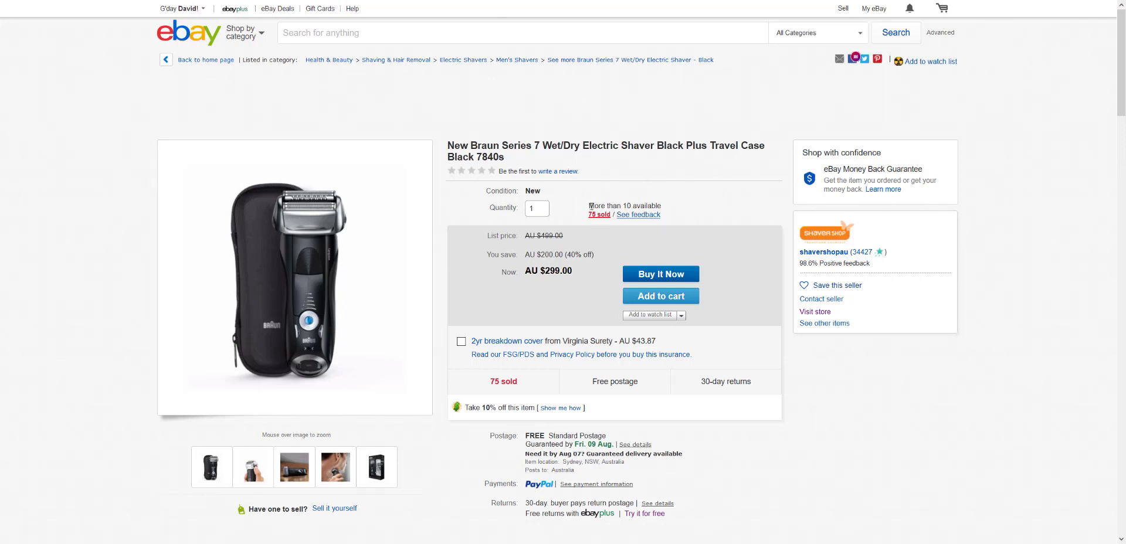
pyautogui.moveTo(590, 206); pyautogui.dragTo(641, 206)
pyautogui.click(609, 205)
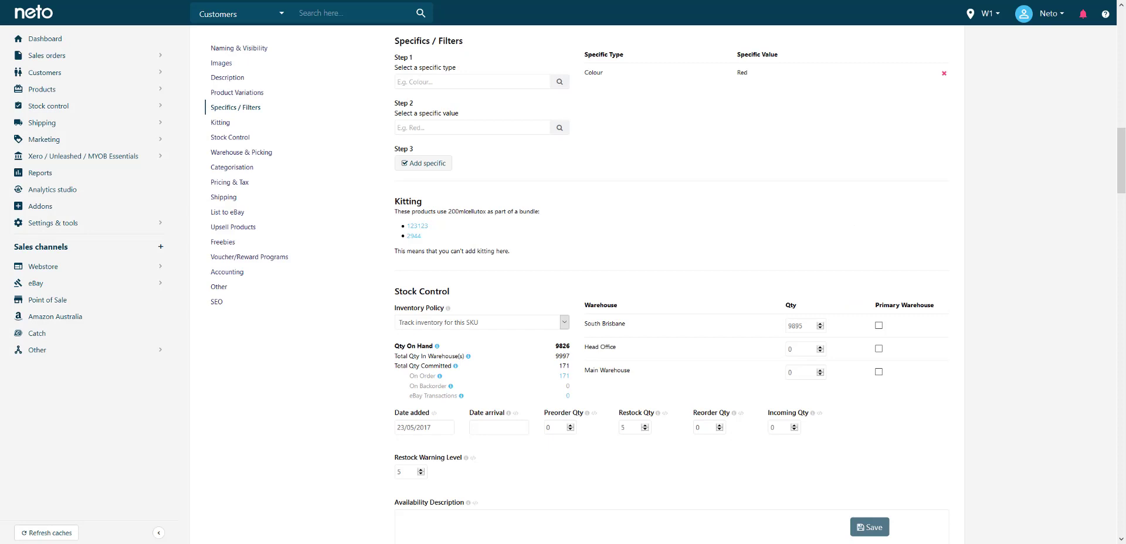
pyautogui.doubleClick(357, 323)
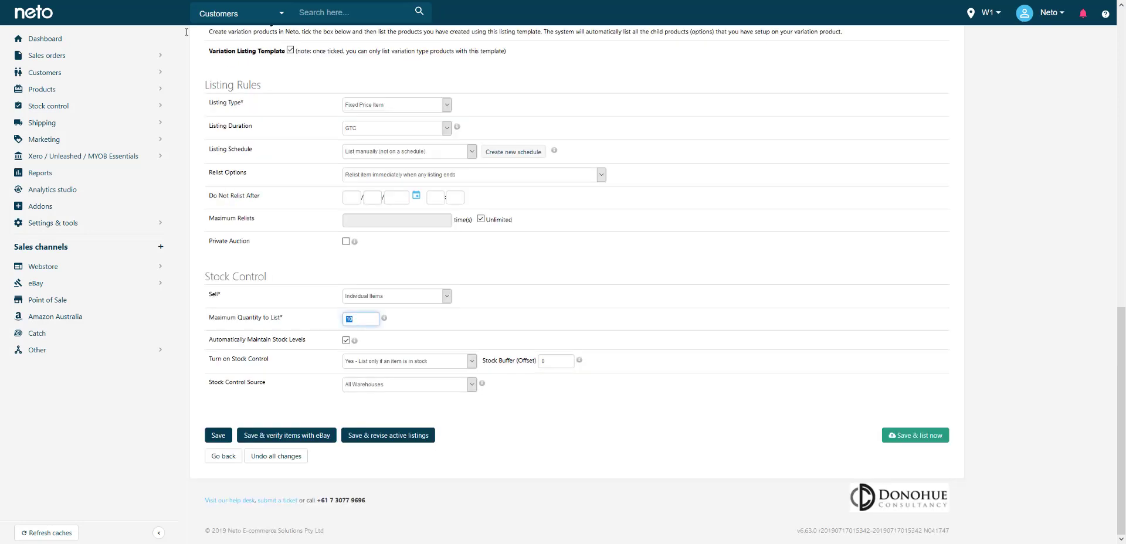
pyautogui.click(359, 323)
pyautogui.moveTo(214, 318); pyautogui.dragTo(349, 326)
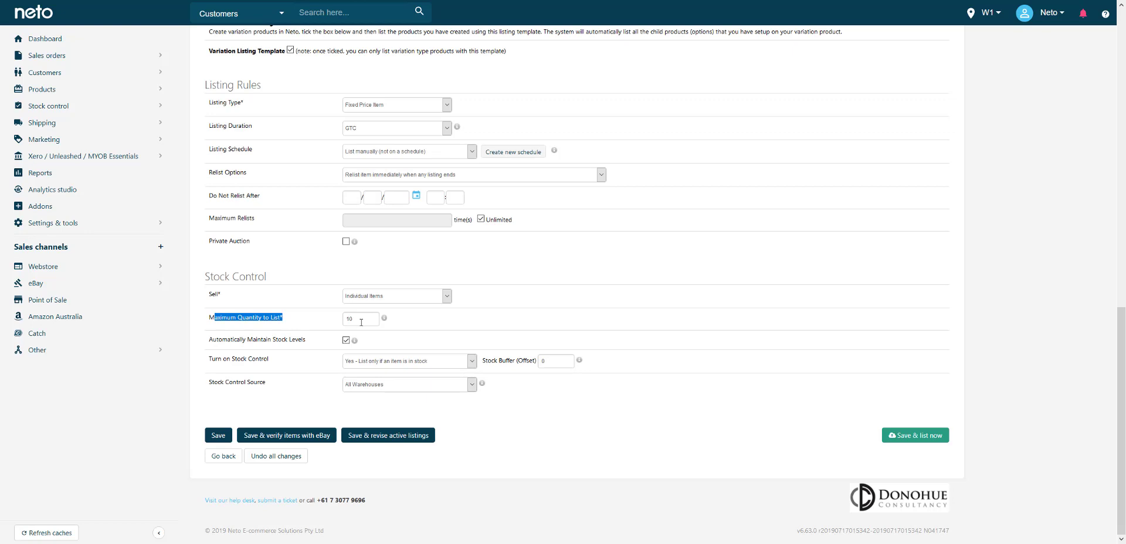
pyautogui.click(230, 343)
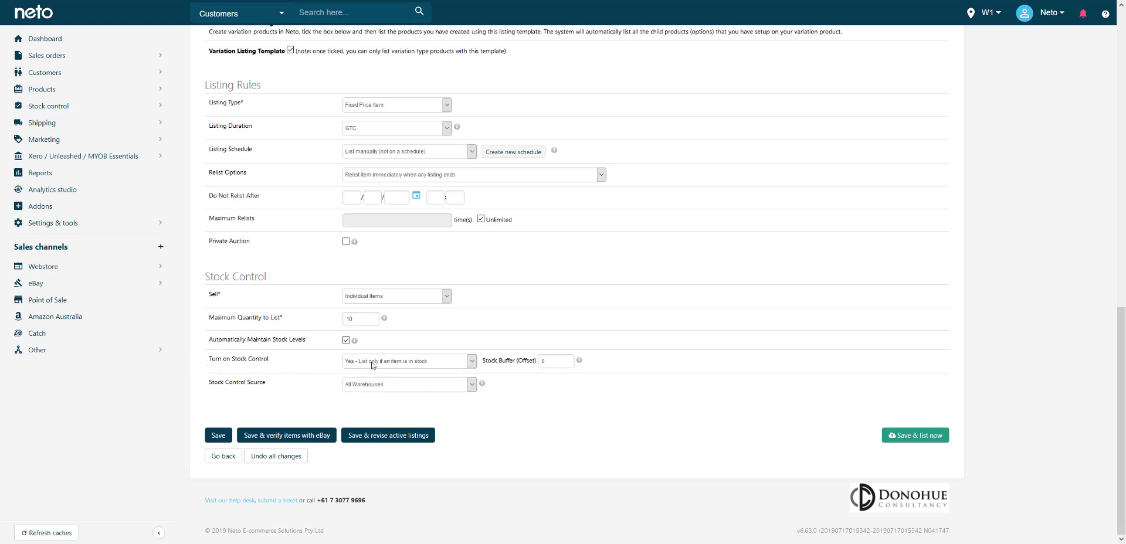
# - Leave stock control listing only in-stock items, and set the Stock Buffer (Offset) to 1
pyautogui.click(416, 364)
pyautogui.click(415, 363)
pyautogui.moveTo(483, 361); pyautogui.dragTo(526, 369)
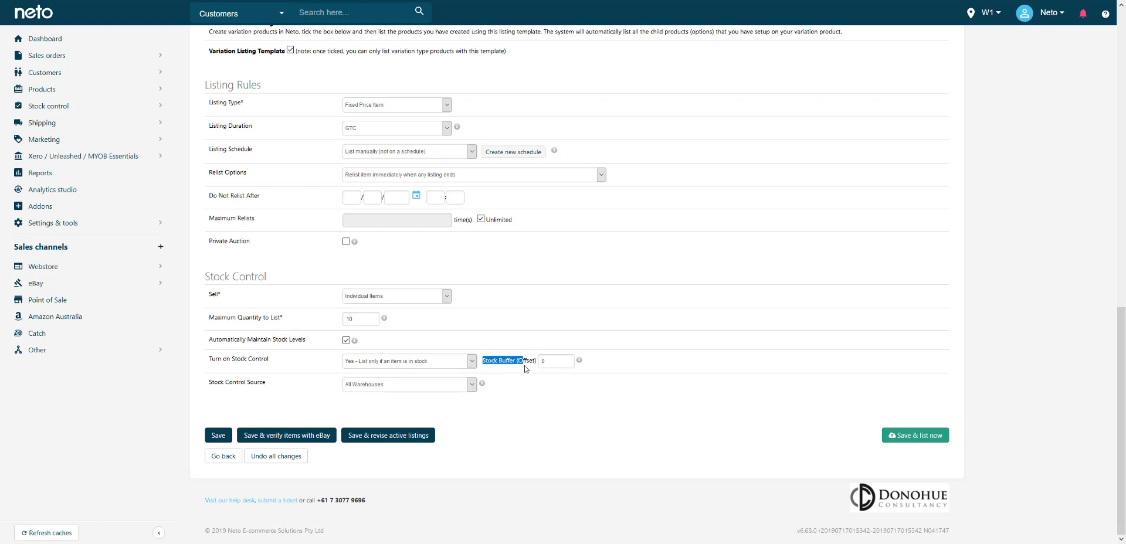
pyautogui.click(558, 364)
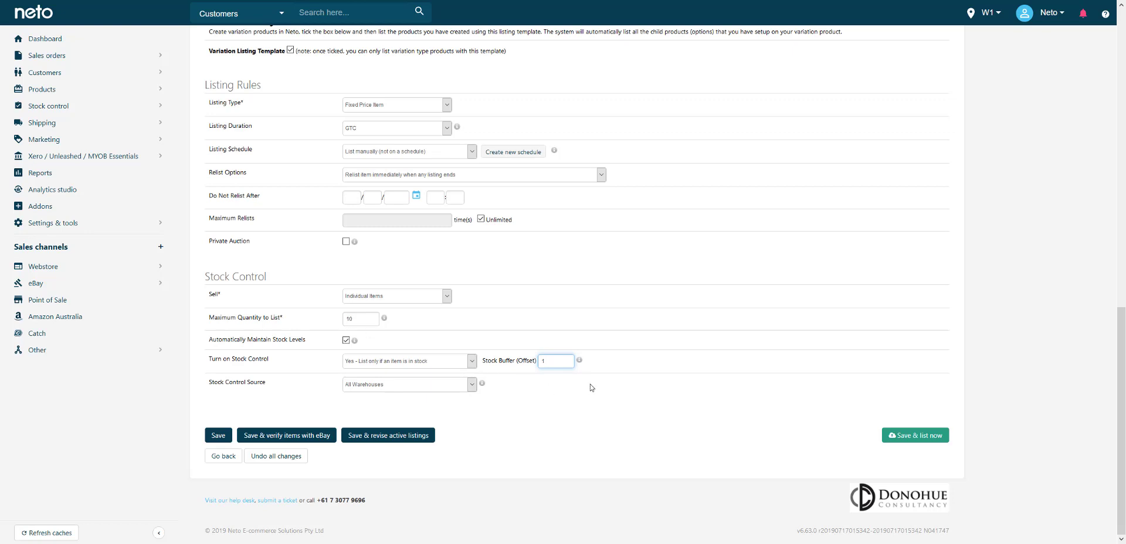
# - Keep the Stock Control Source set to All Warehouses in the template's Stock Control section
pyautogui.click(533, 375)
pyautogui.click(374, 385)
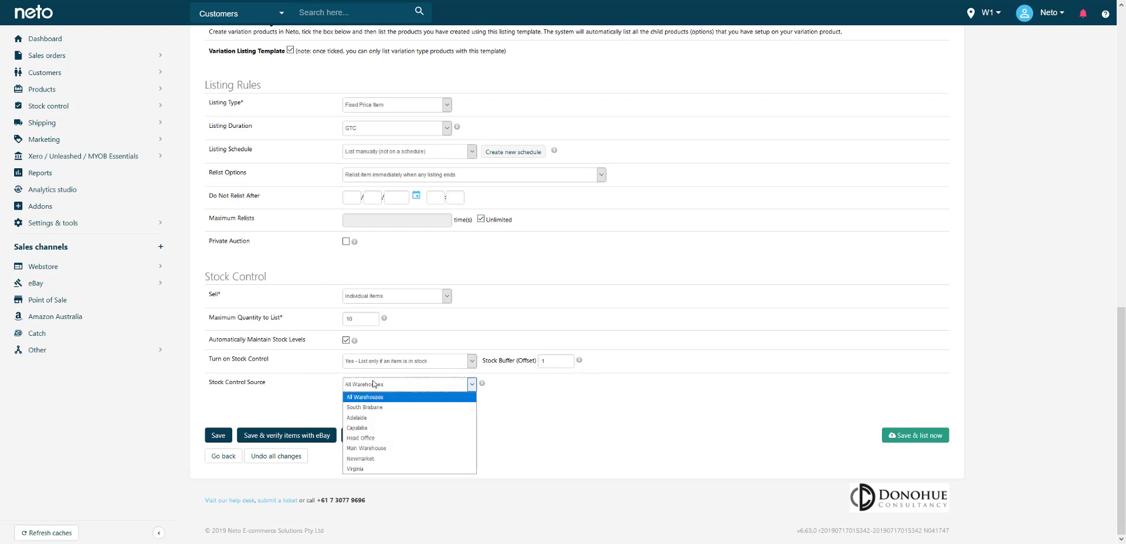
pyautogui.click(373, 384)
pyautogui.click(310, 384)
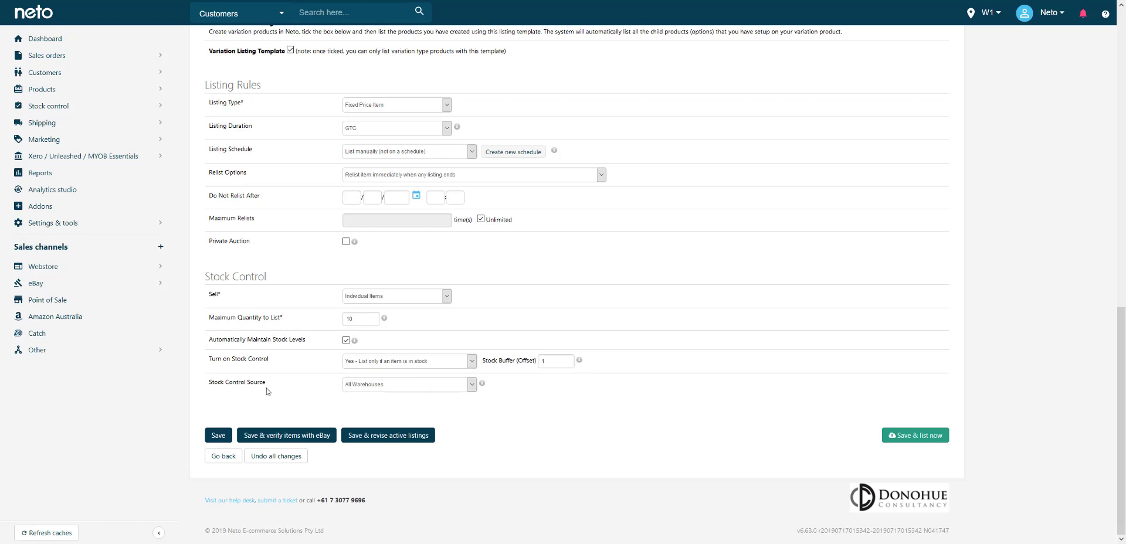
pyautogui.click(358, 388)
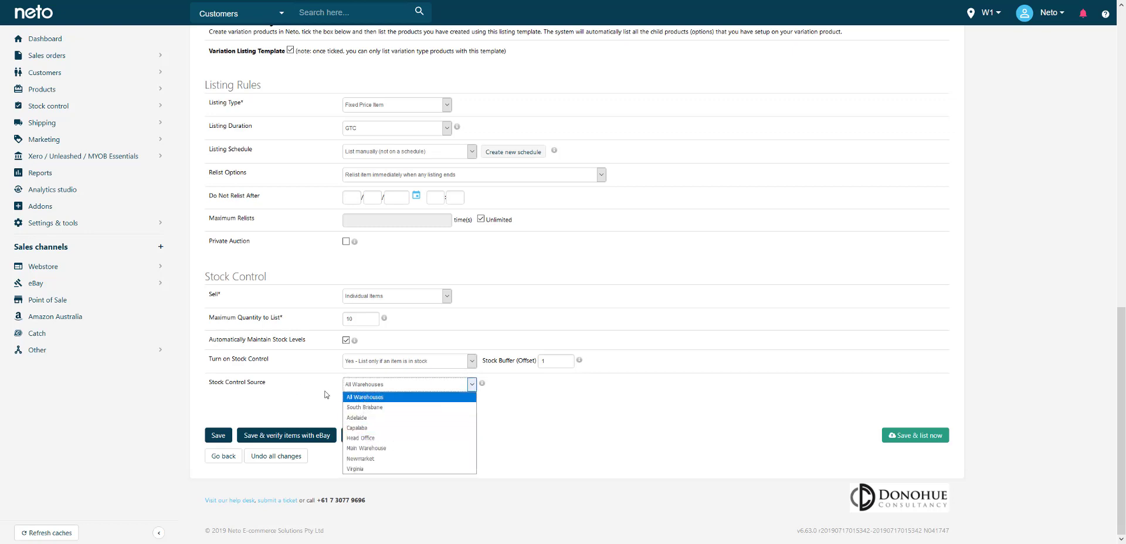
pyautogui.click(352, 397)
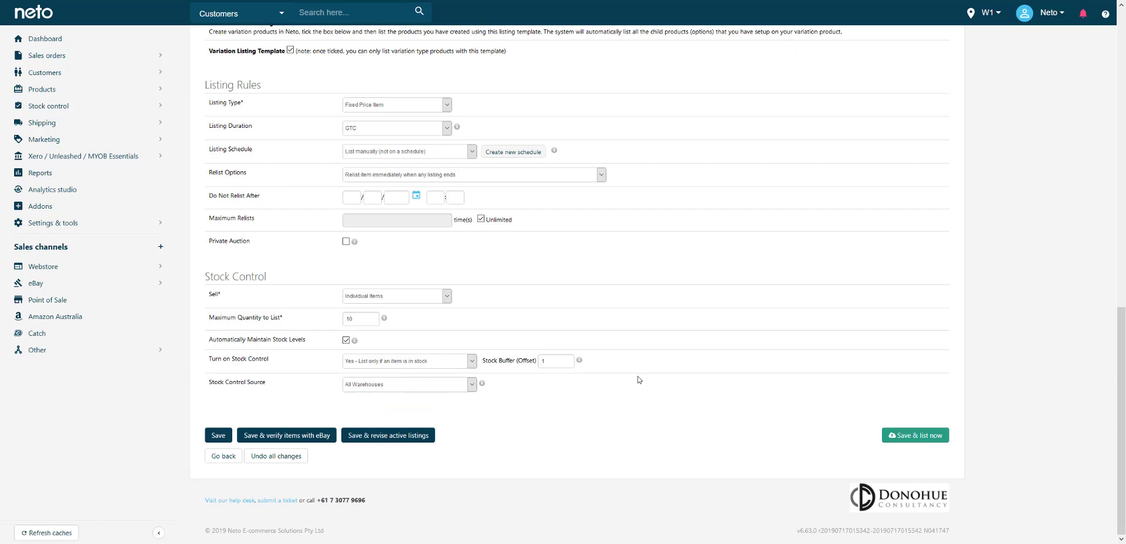
# - Open the template's Listing Design & Images settings and examine the Select Design Template option under Listing Description
pyautogui.scroll(4, 621, 362)
pyautogui.scroll(7, 622, 361)
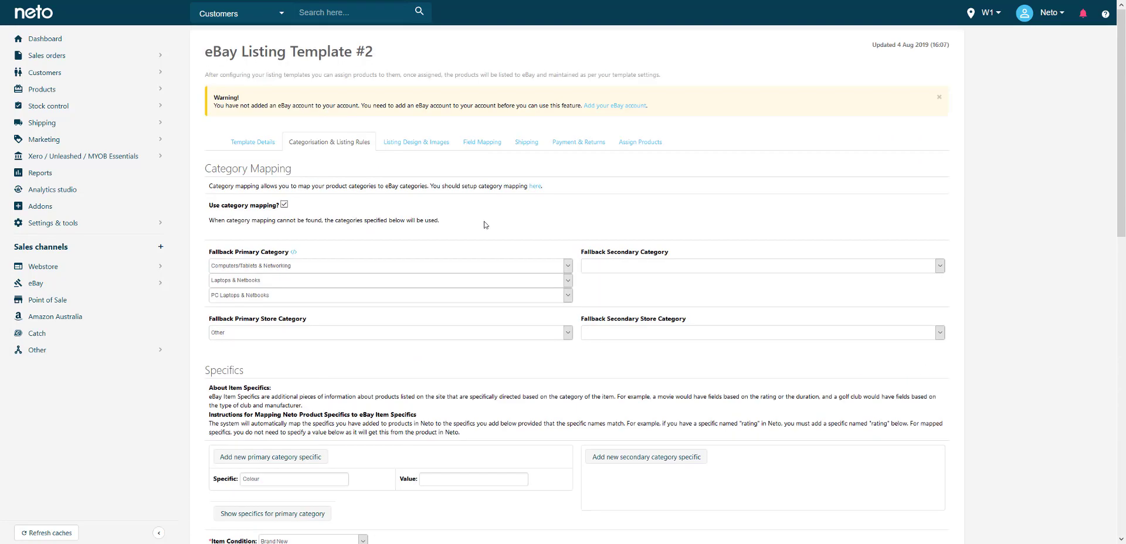
pyautogui.click(407, 146)
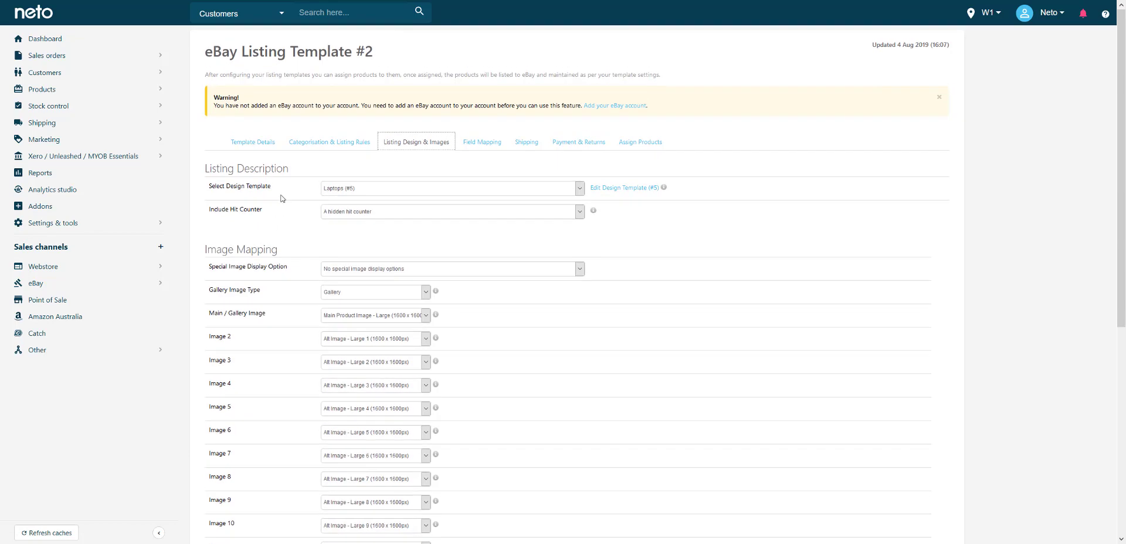
pyautogui.click(410, 156)
pyautogui.scroll(-1, 342, 306)
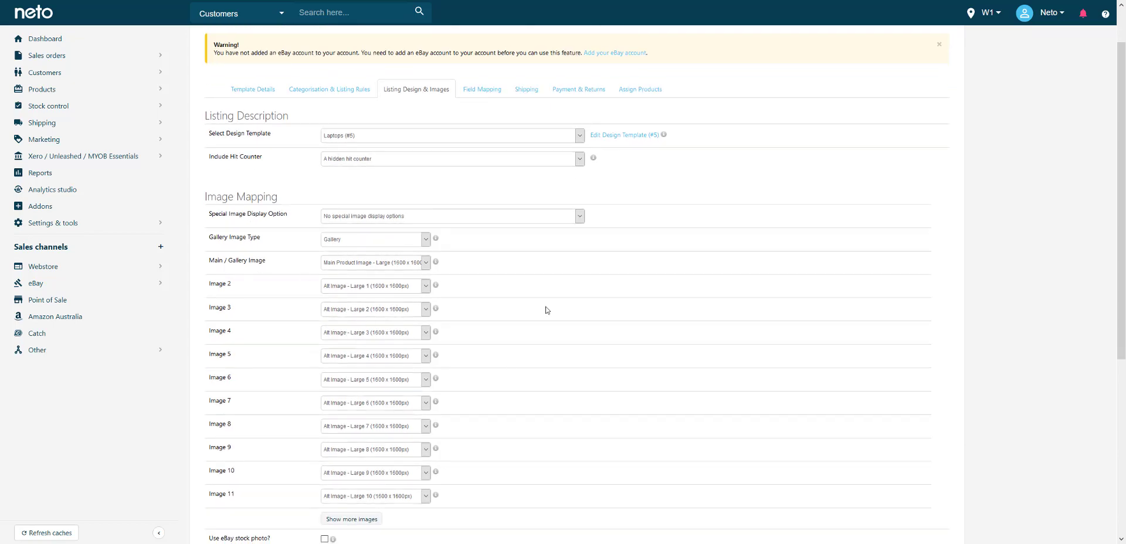
pyautogui.scroll(1, 578, 381)
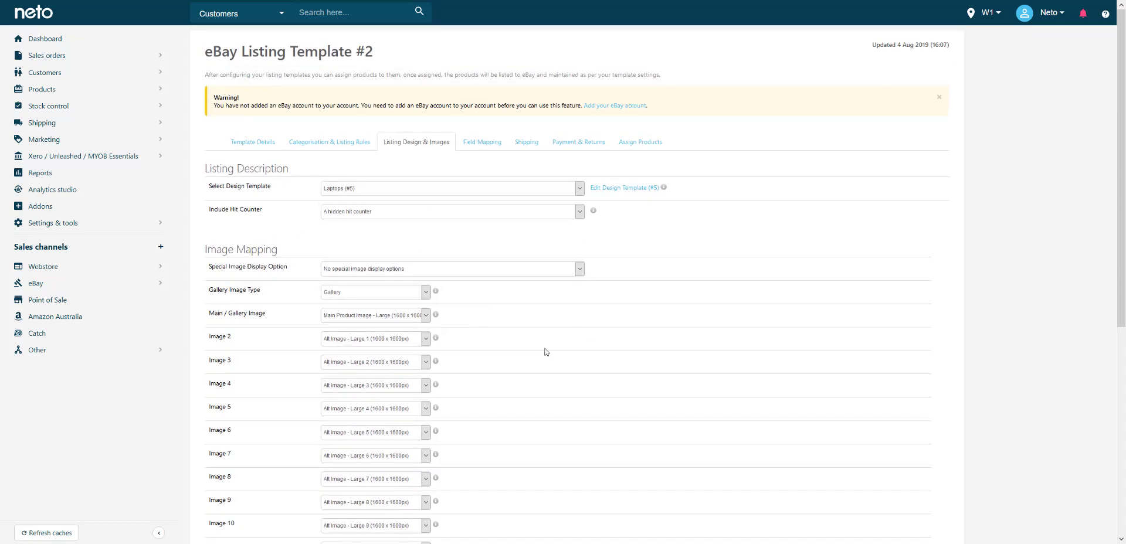
pyautogui.moveTo(214, 188); pyautogui.dragTo(272, 191)
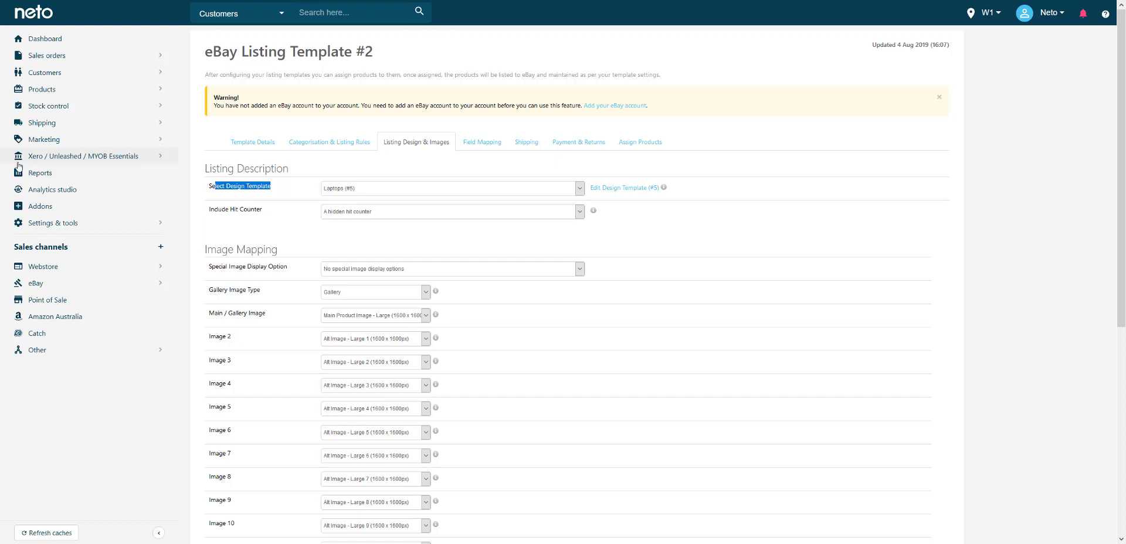
pyautogui.click(65, 290)
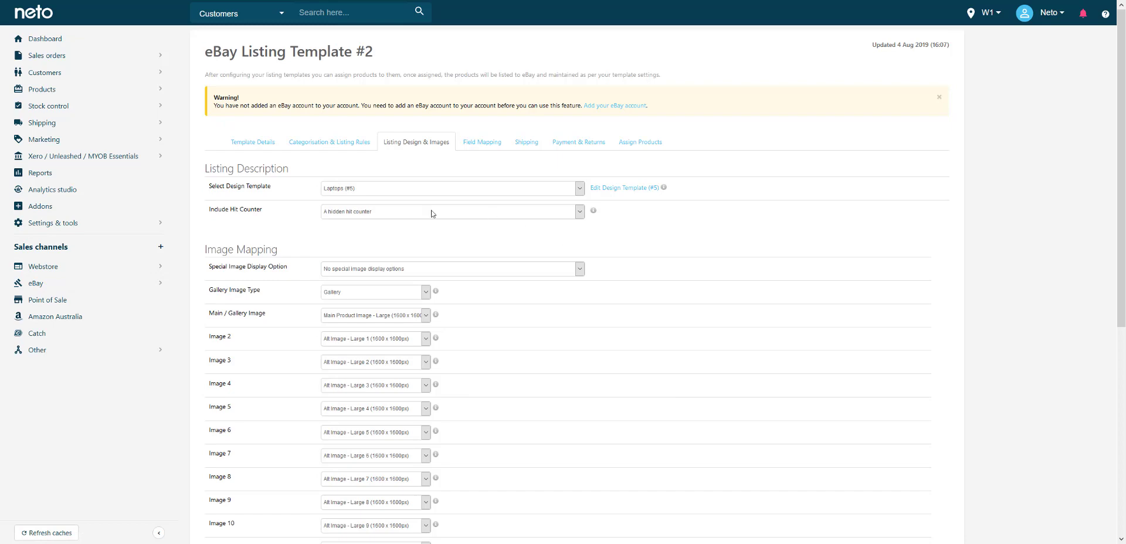
# - Open the Laptops design template in its editor, look through the listing preview, and return to the listing template
pyautogui.click(611, 193)
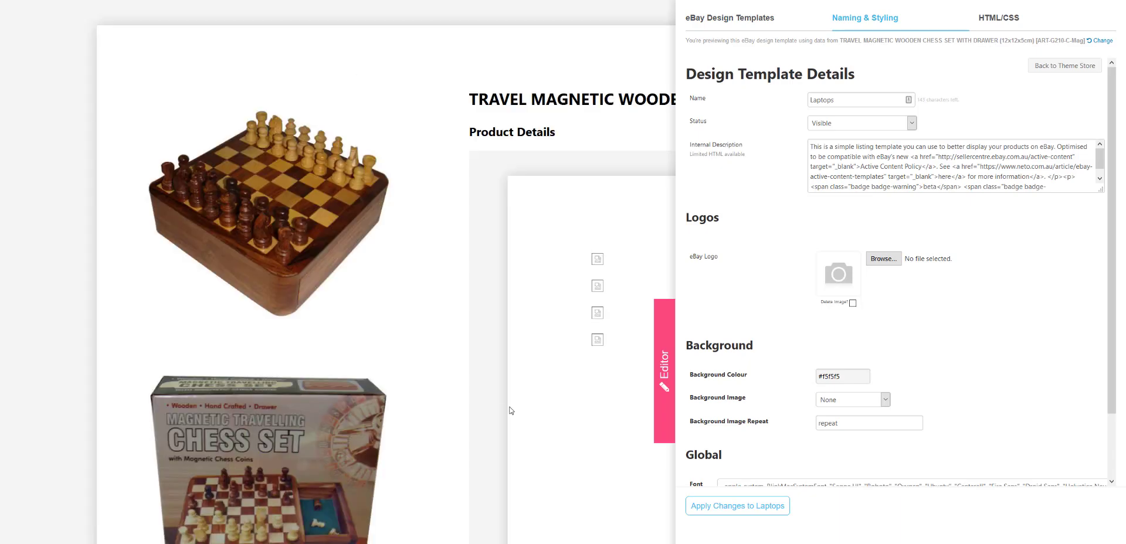
pyautogui.scroll(-10, 511, 410)
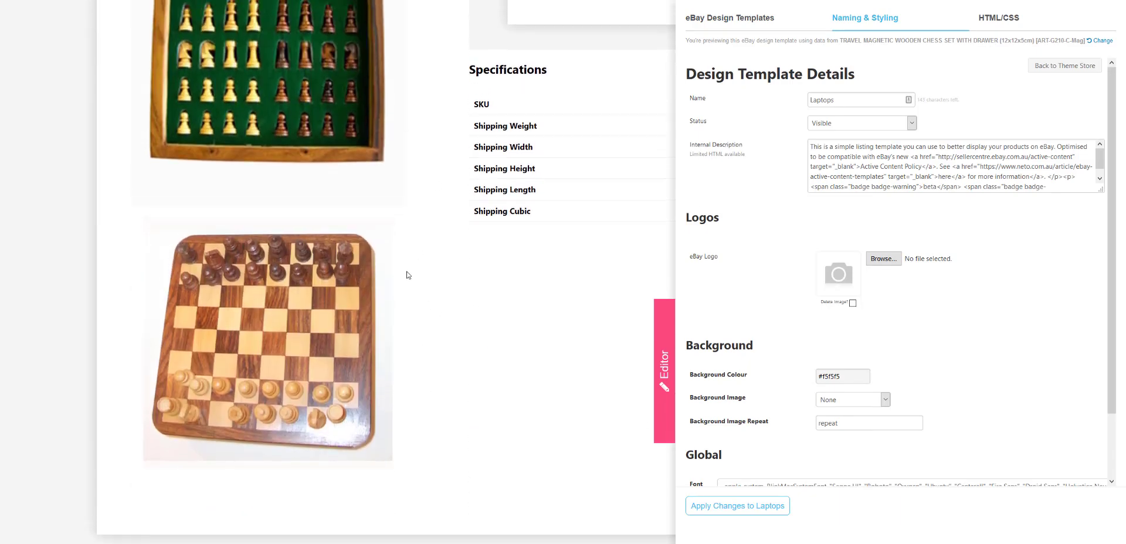
pyautogui.scroll(10, 409, 275)
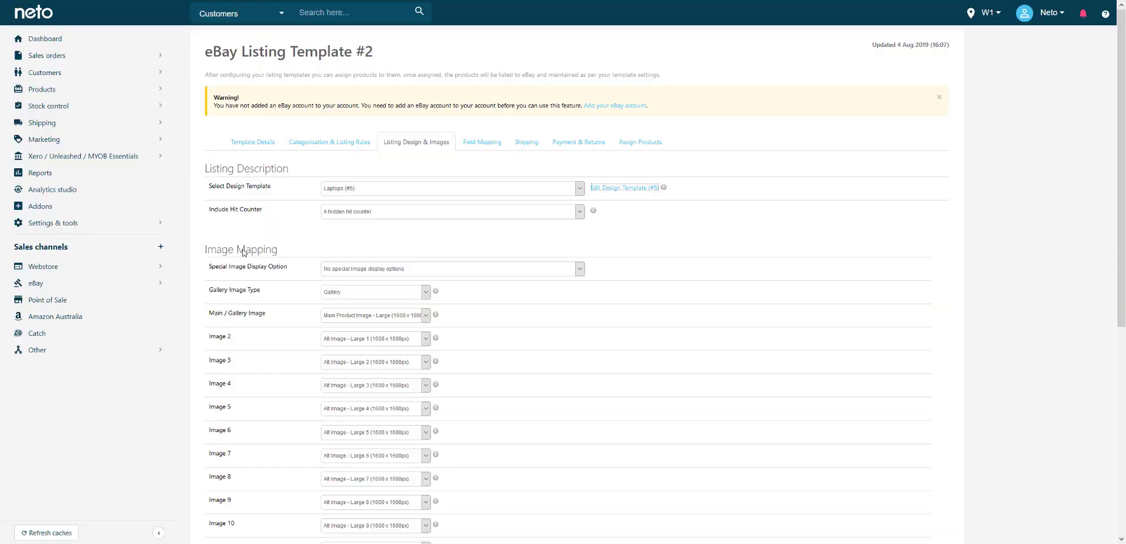
# - Examine the Image Mapping settings, from the Main / Gallery Image through the numbered alternate images
pyautogui.scroll(-2, 244, 251)
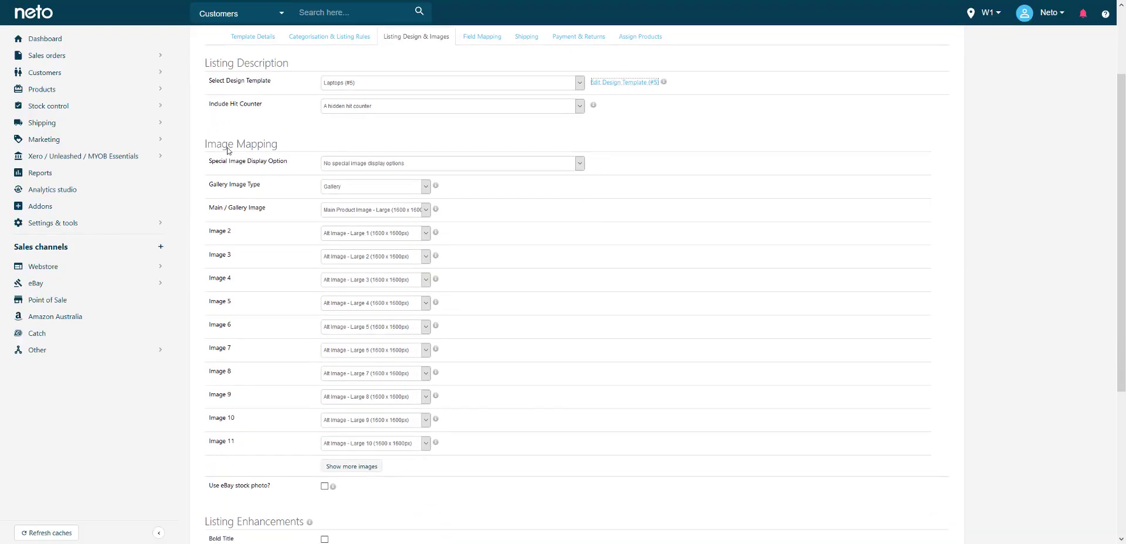
pyautogui.moveTo(222, 145); pyautogui.dragTo(286, 148)
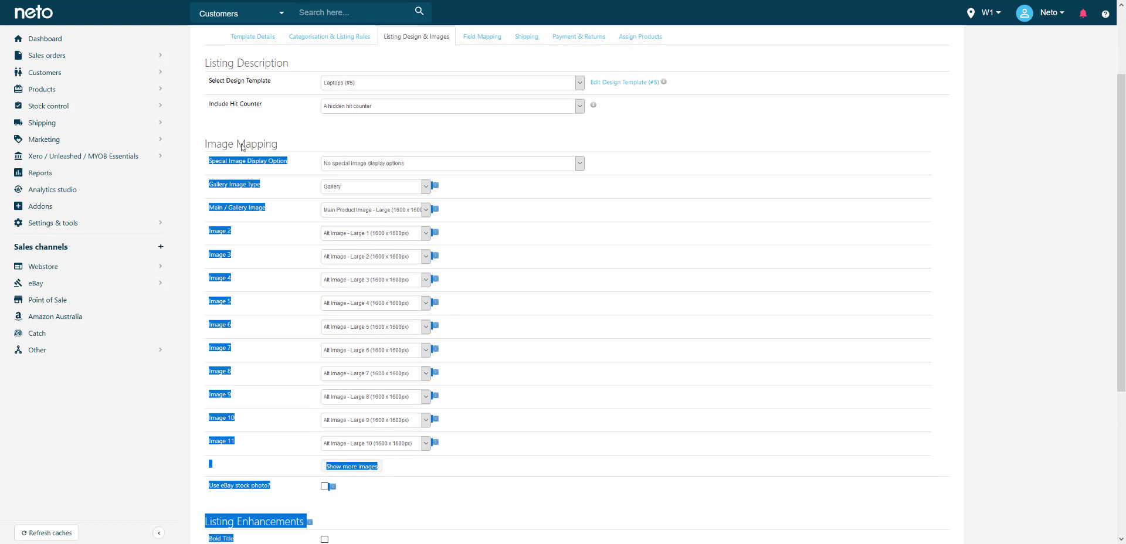
pyautogui.click(324, 134)
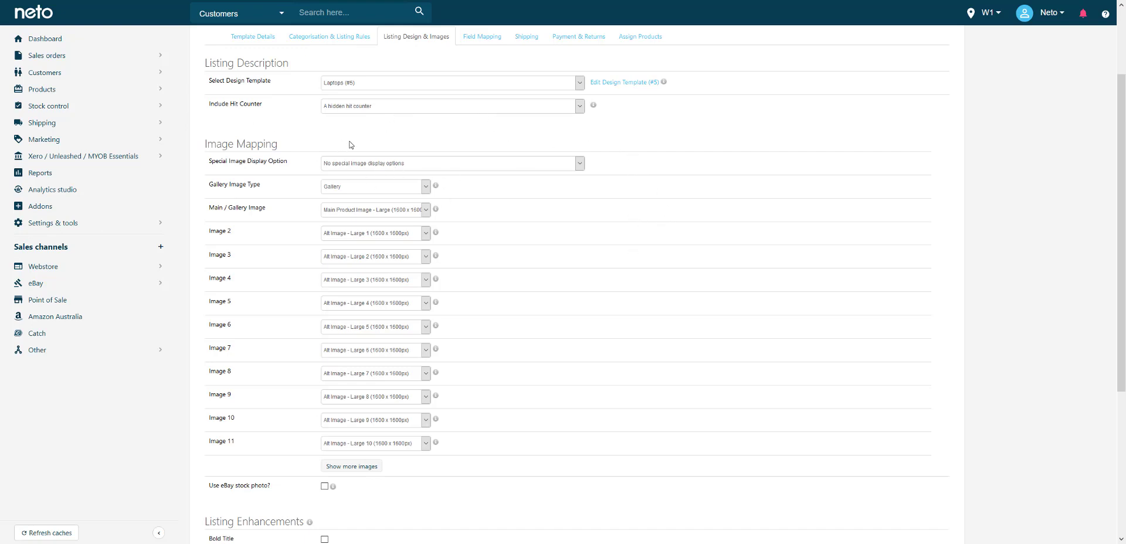
pyautogui.scroll(2, 619, 217)
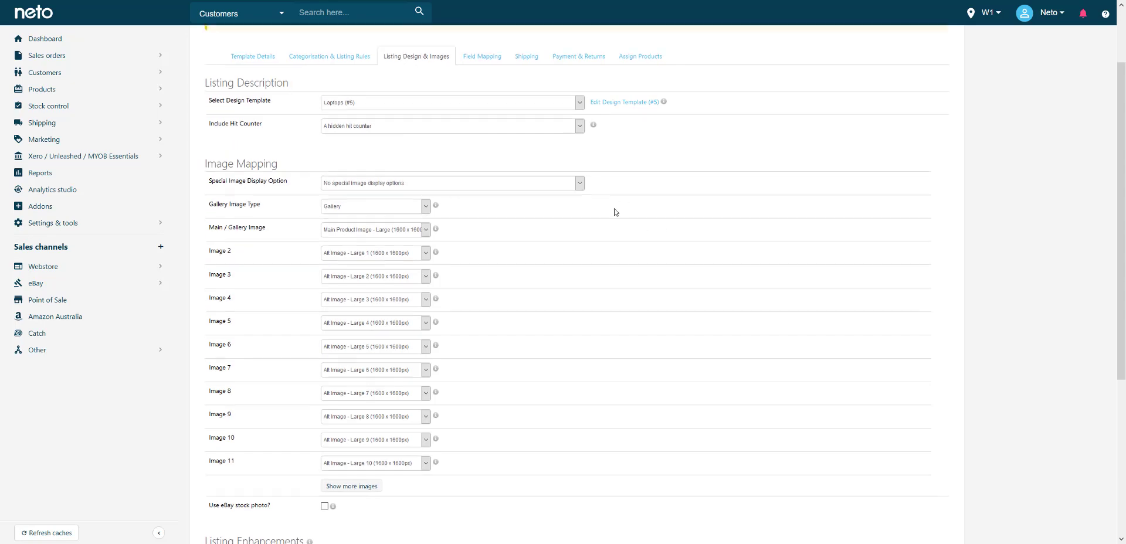
pyautogui.scroll(-2, 651, 251)
pyautogui.scroll(2, 284, 202)
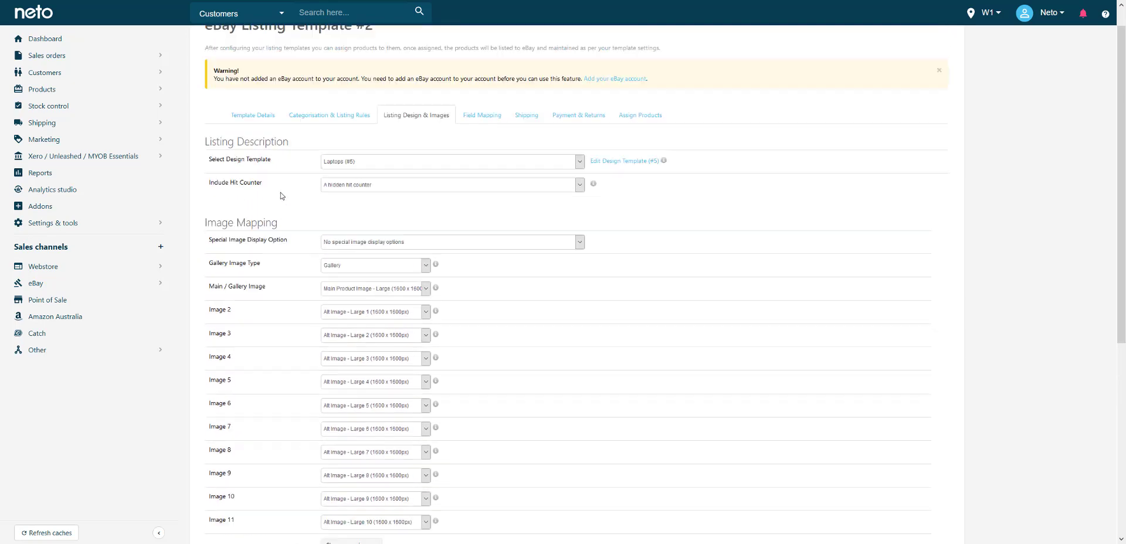
pyautogui.scroll(-1, 267, 202)
pyautogui.scroll(-1, 266, 203)
pyautogui.moveTo(217, 209); pyautogui.dragTo(267, 212)
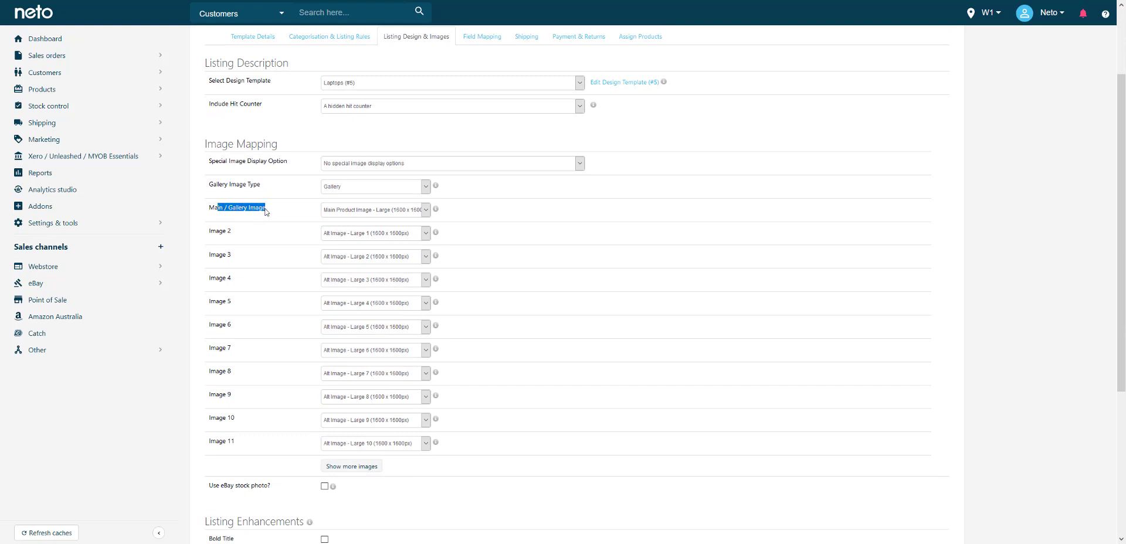
pyautogui.click(289, 221)
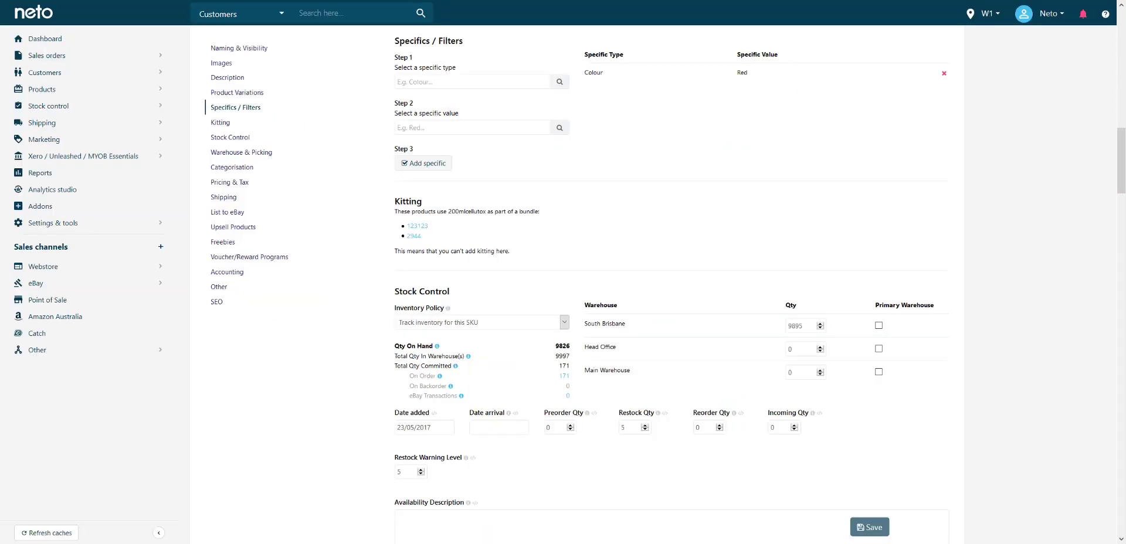
# - On the Elemis product page, go to the Images section and show all alternate image slots
pyautogui.click(221, 63)
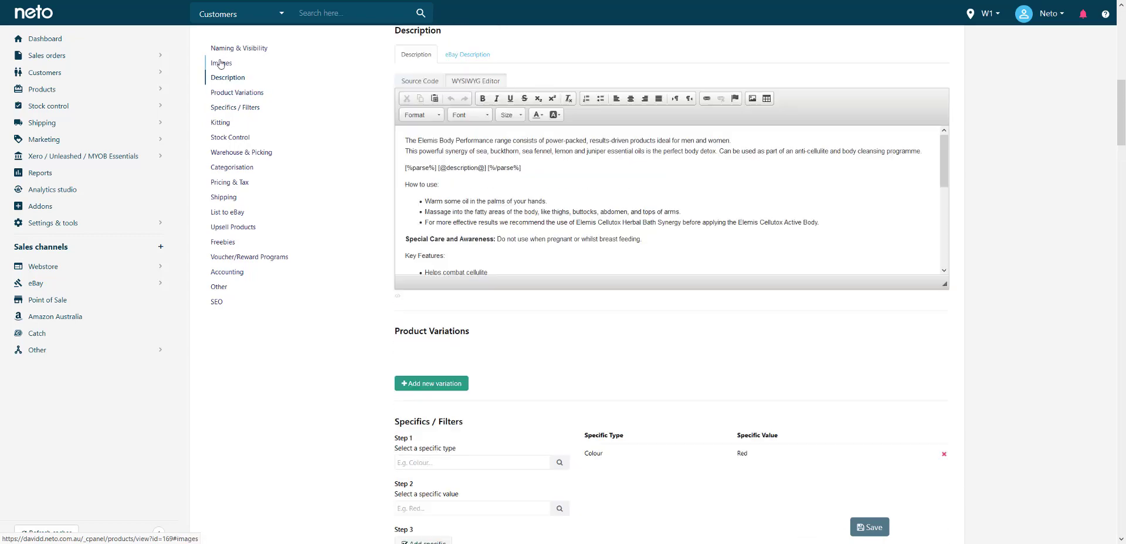
pyautogui.scroll(3, 446, 135)
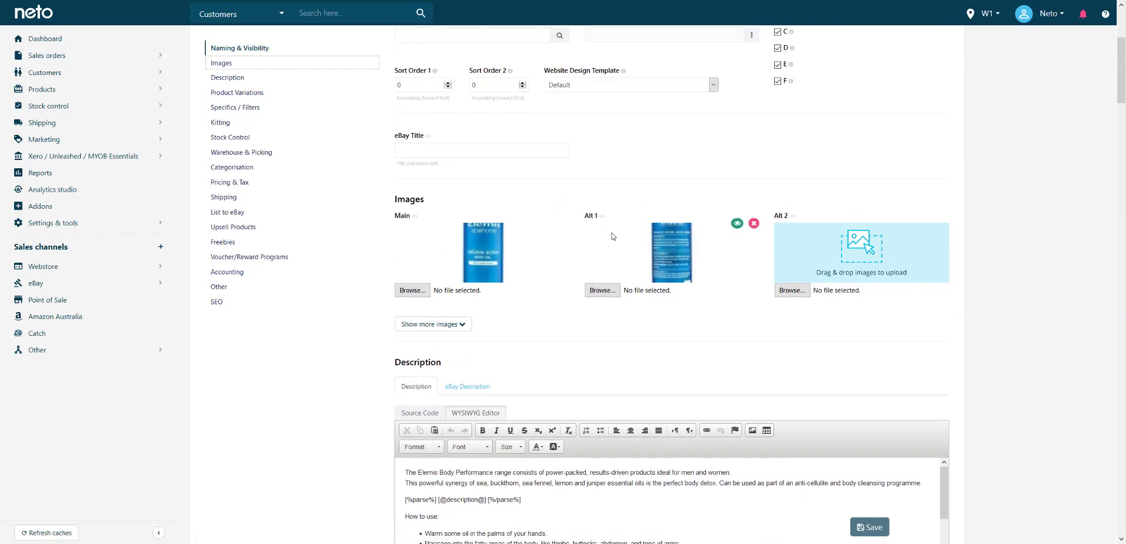
pyautogui.click(432, 325)
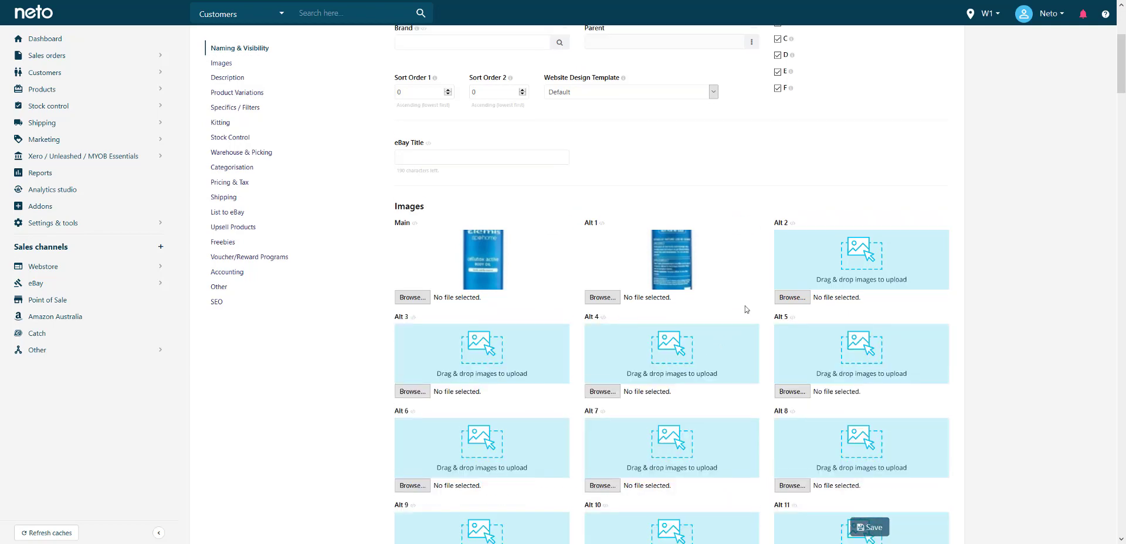
pyautogui.scroll(-3, 552, 393)
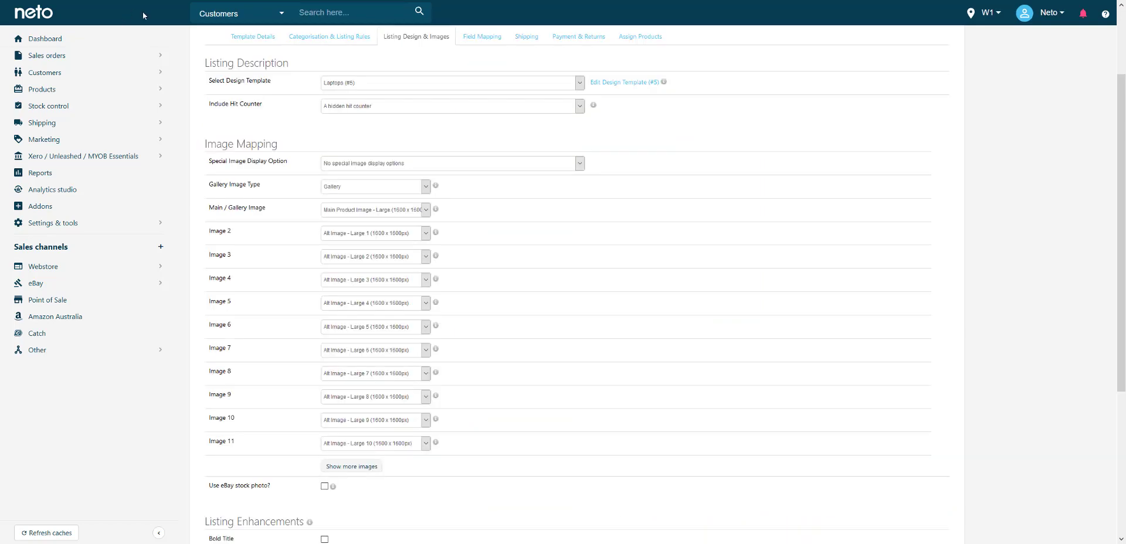
# - Back in the listing template, review the Listing Enhancements options below the image mapping
pyautogui.scroll(-3, 313, 282)
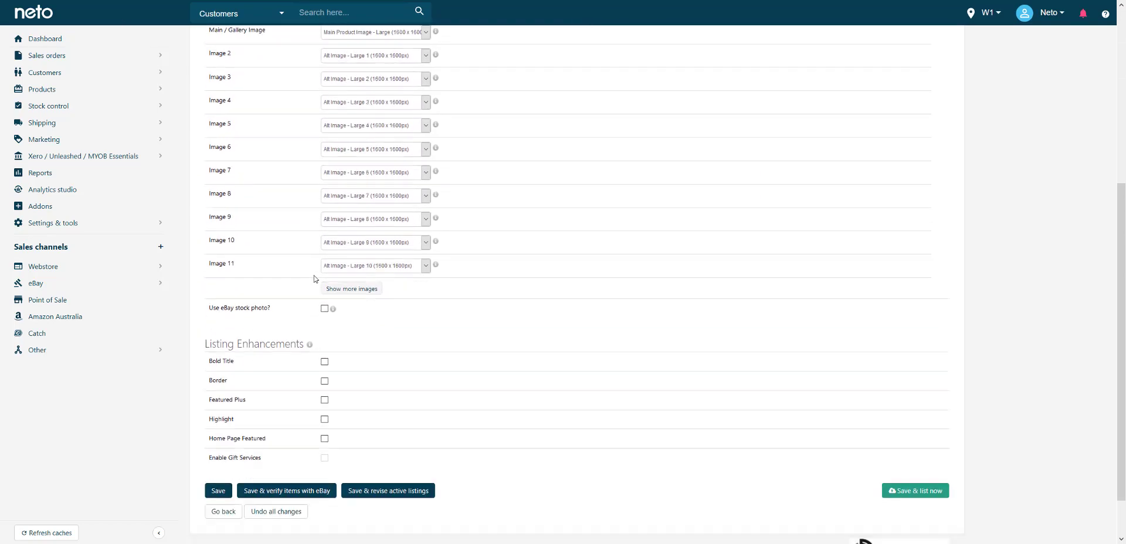
pyautogui.scroll(-1, 314, 279)
pyautogui.moveTo(206, 292); pyautogui.dragTo(316, 293)
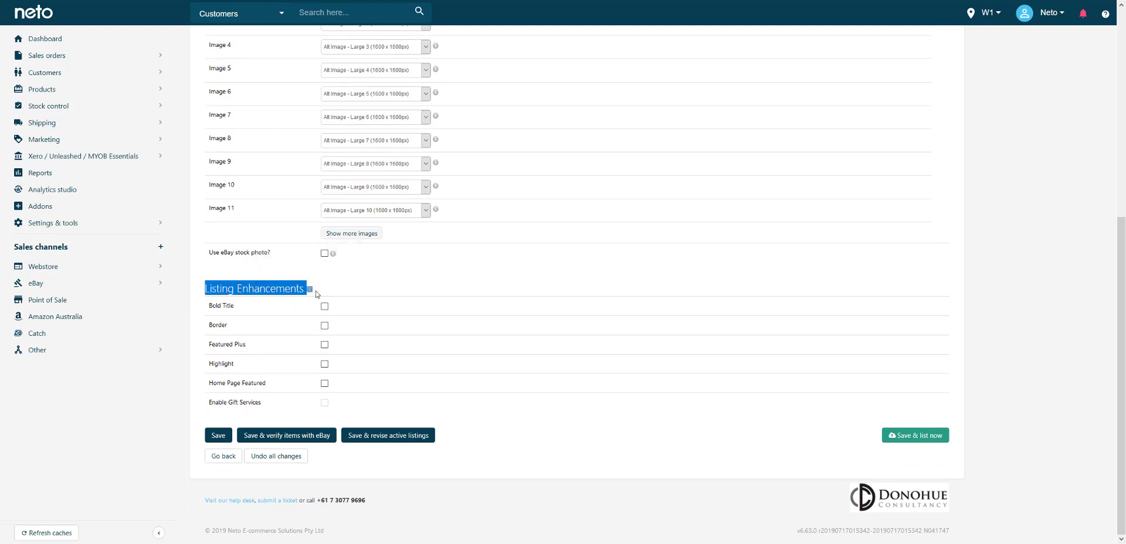
pyautogui.click(215, 339)
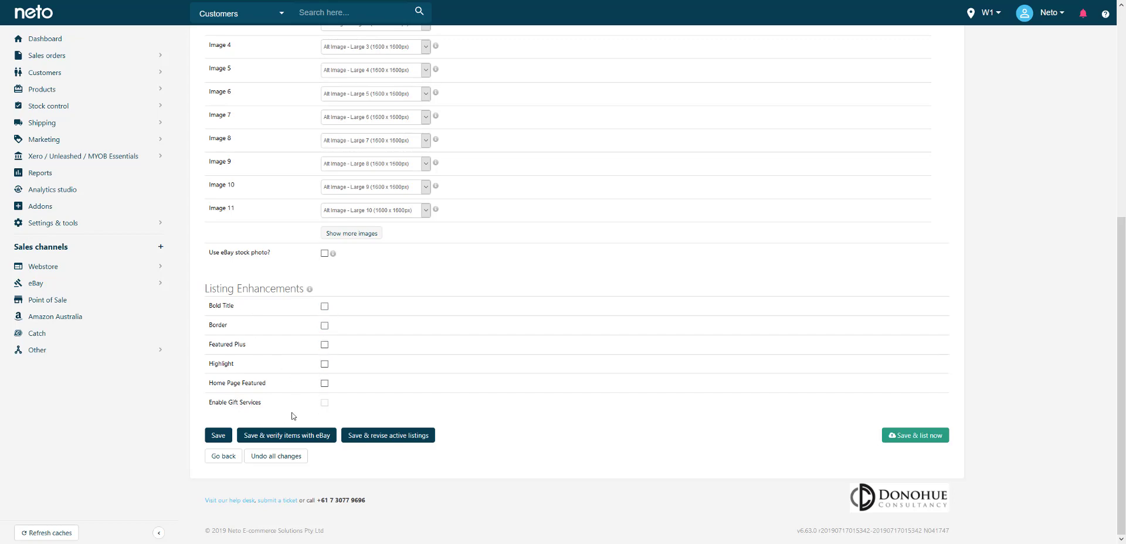
# - In the template's Field Mapping settings, map Product Title to the *Name column
pyautogui.scroll(5, 716, 264)
pyautogui.scroll(-1, 716, 265)
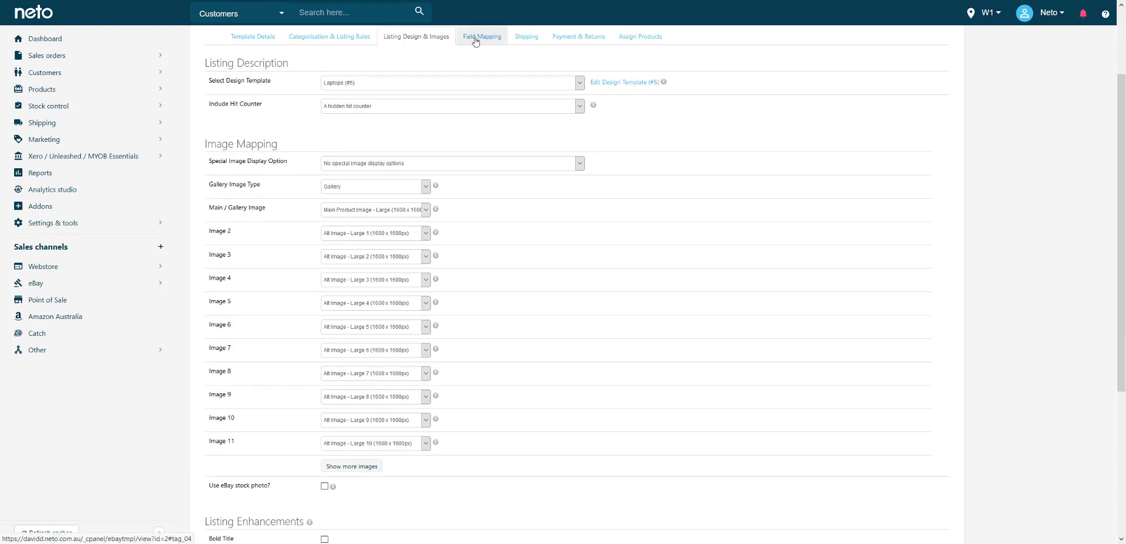
pyautogui.click(475, 39)
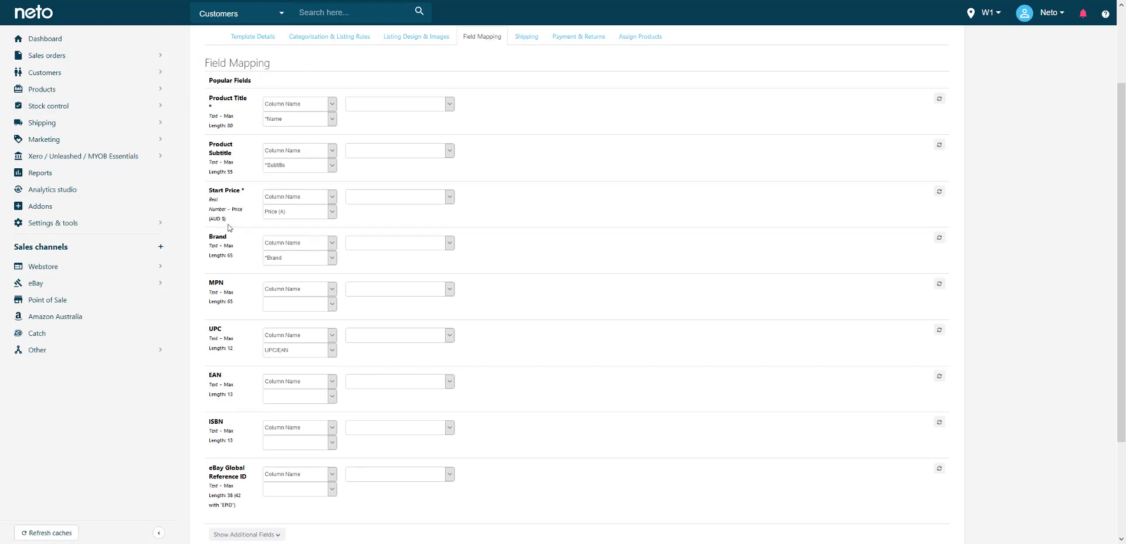
pyautogui.scroll(-2, 229, 241)
pyautogui.scroll(2, 237, 327)
pyautogui.click(295, 108)
pyautogui.click(295, 110)
pyautogui.click(283, 120)
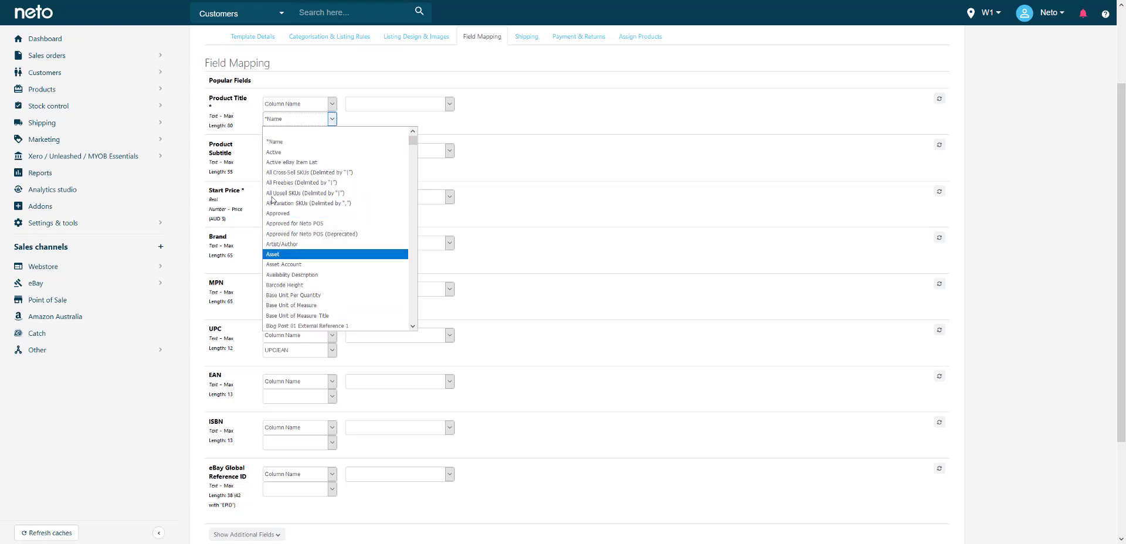
pyautogui.click(274, 141)
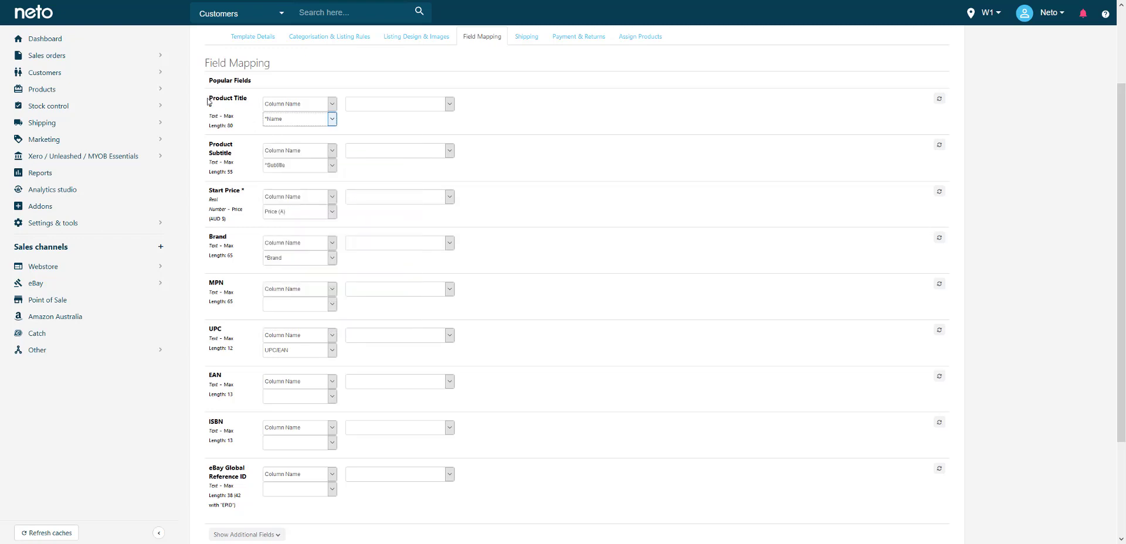
# - Compare the Product Title field with the title on the Braun shaver's eBay listing, and switch to the Neto product page
pyautogui.moveTo(208, 99); pyautogui.dragTo(248, 100)
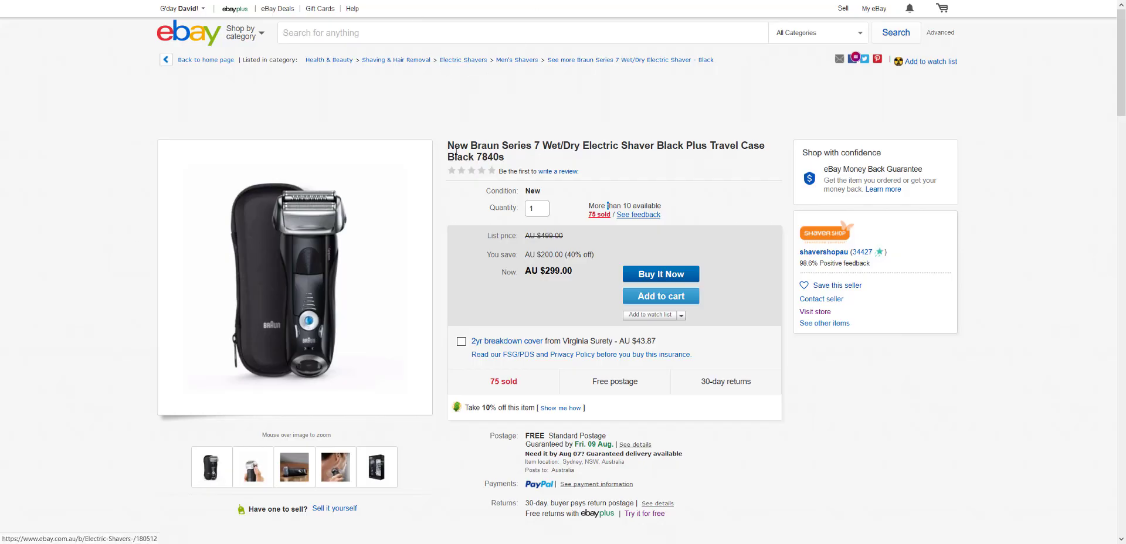
pyautogui.moveTo(447, 145); pyautogui.dragTo(505, 157)
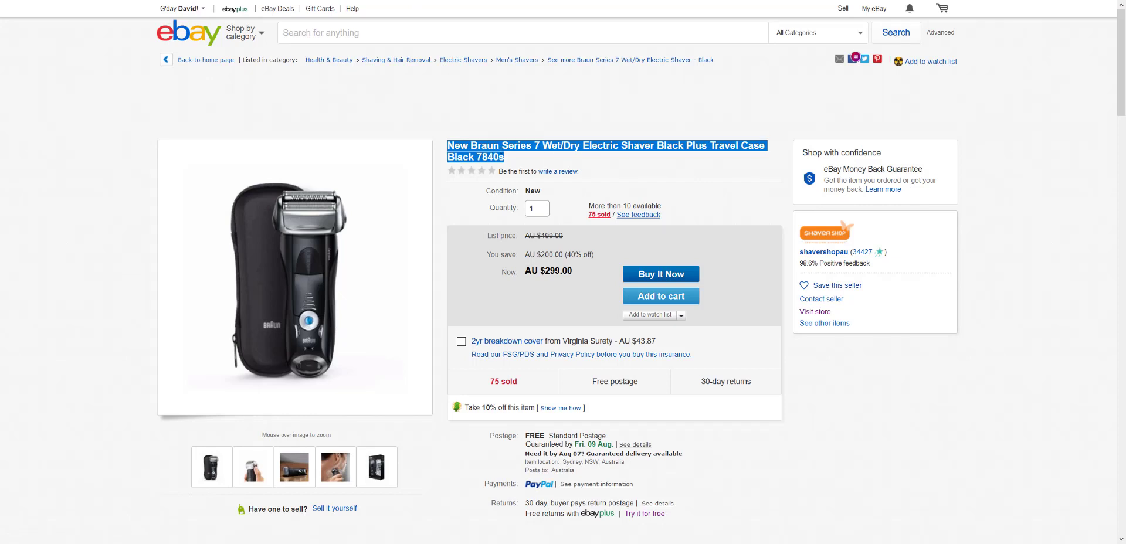
pyautogui.click(509, 153)
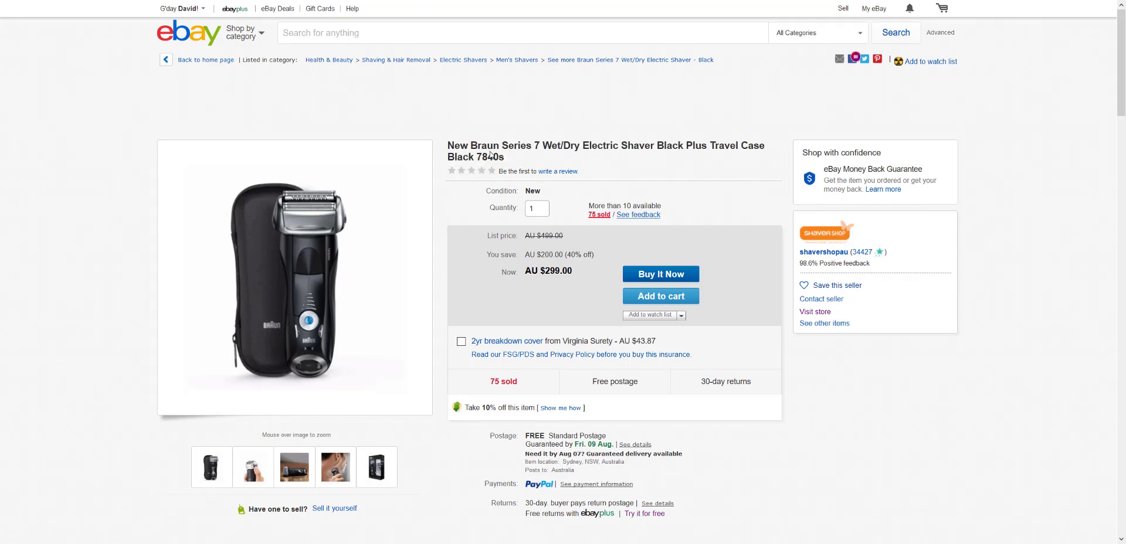
pyautogui.click(270, 0)
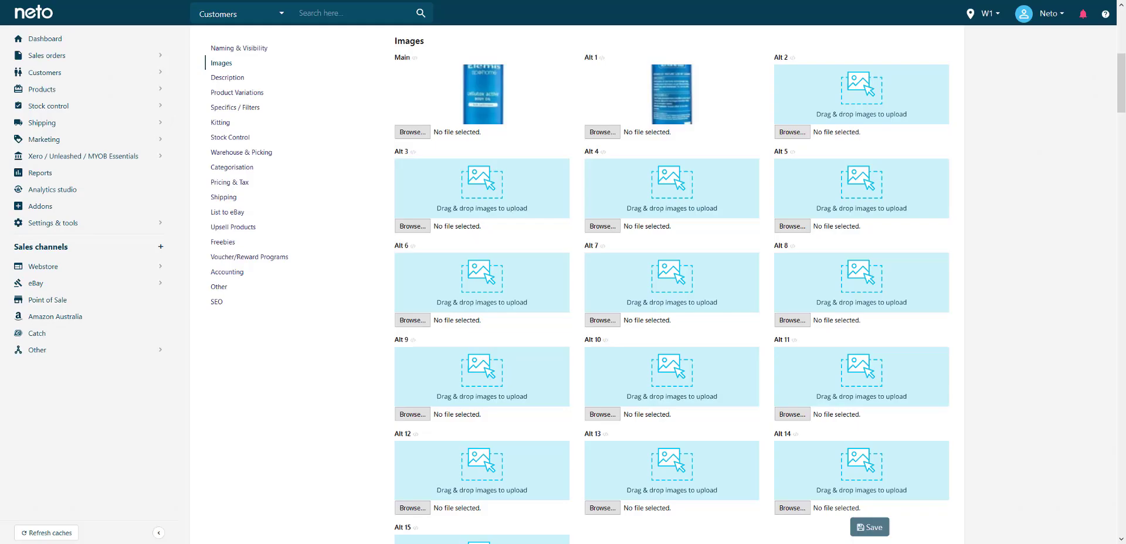
# - On the Elemis product page, check the Name field under Naming & Visibility, and return to the listing template's Field Mapping settings
pyautogui.click(233, 49)
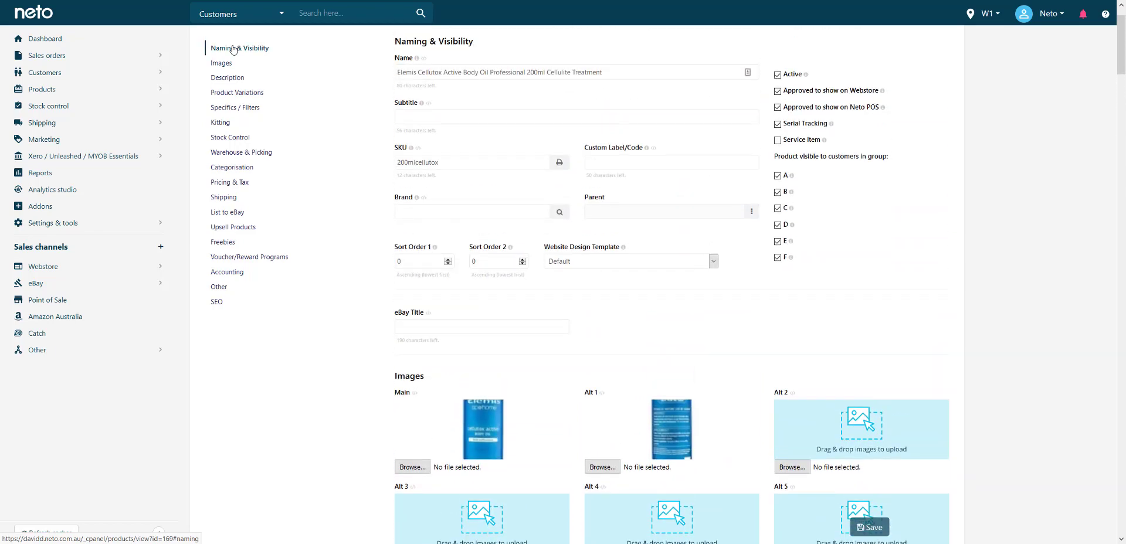
pyautogui.doubleClick(403, 58)
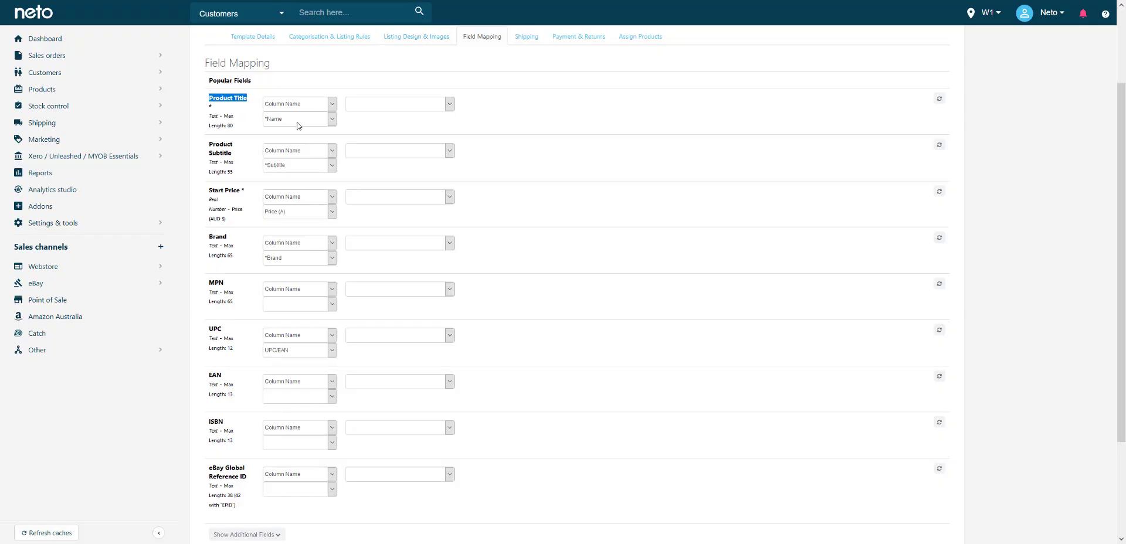
pyautogui.click(527, 134)
# - Clear the column mapping for Product Subtitle
pyautogui.click(290, 169)
pyautogui.click(289, 179)
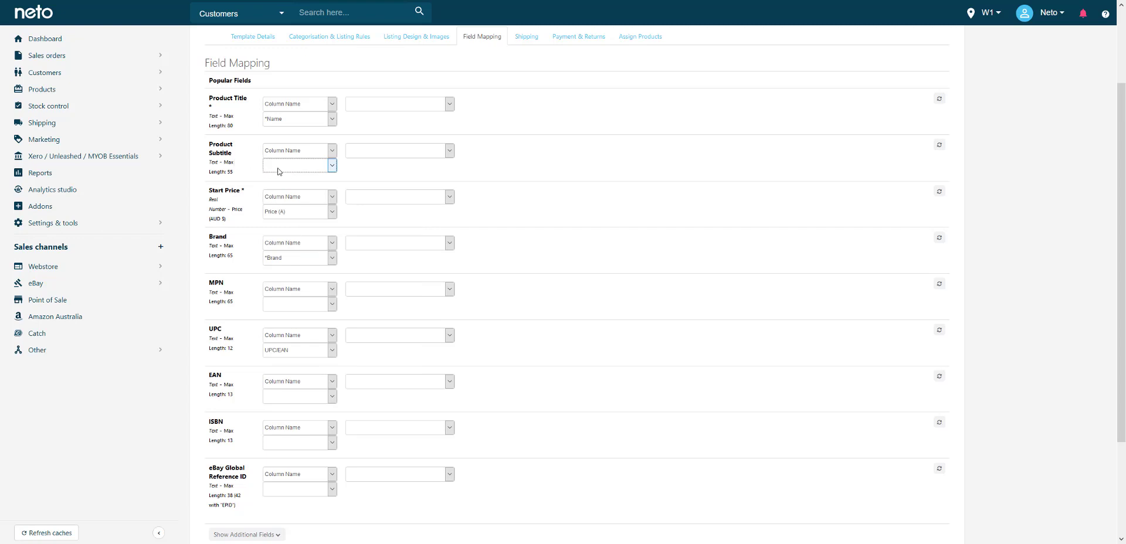
pyautogui.click(277, 169)
pyautogui.moveTo(213, 146); pyautogui.dragTo(228, 154)
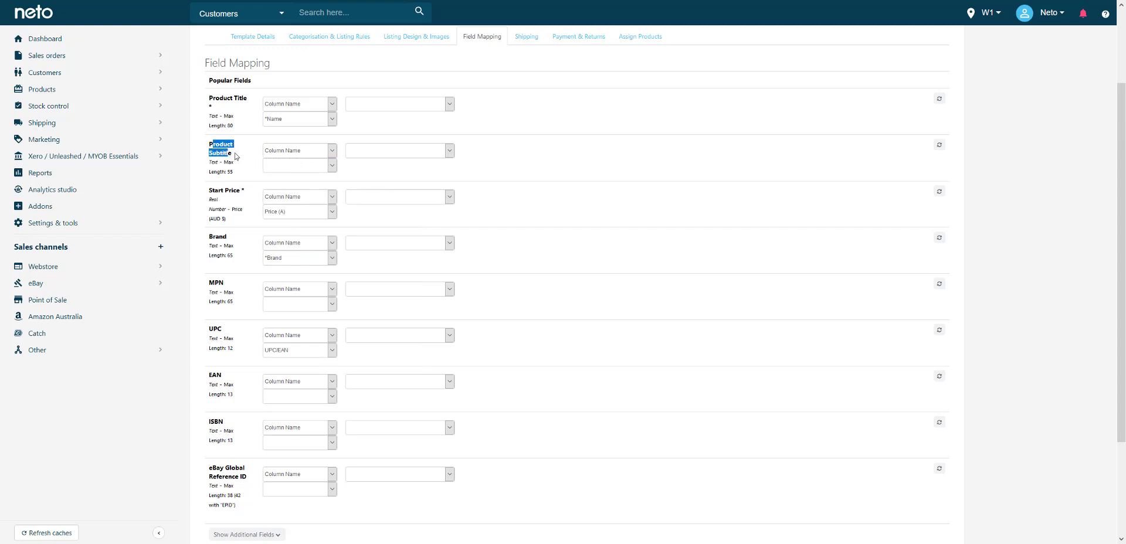
pyautogui.click(245, 156)
# - Review which price group columns can be mapped to Start Price, leaving the mapping on Price (A)
pyautogui.moveTo(217, 194); pyautogui.dragTo(238, 192)
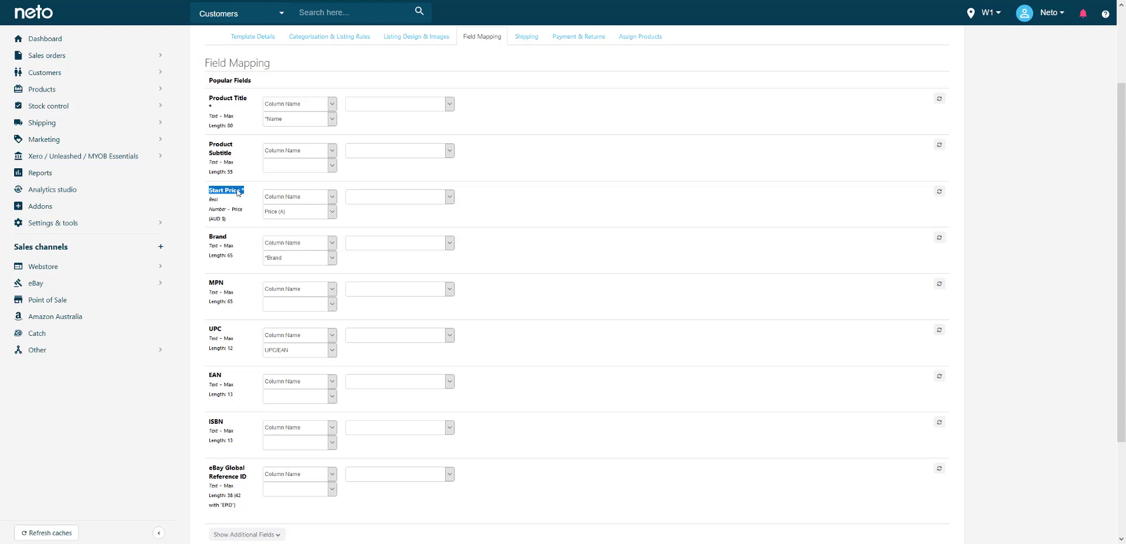
pyautogui.click(218, 195)
pyautogui.doubleClick(219, 193)
pyautogui.click(235, 193)
pyautogui.doubleClick(236, 194)
pyautogui.click(296, 216)
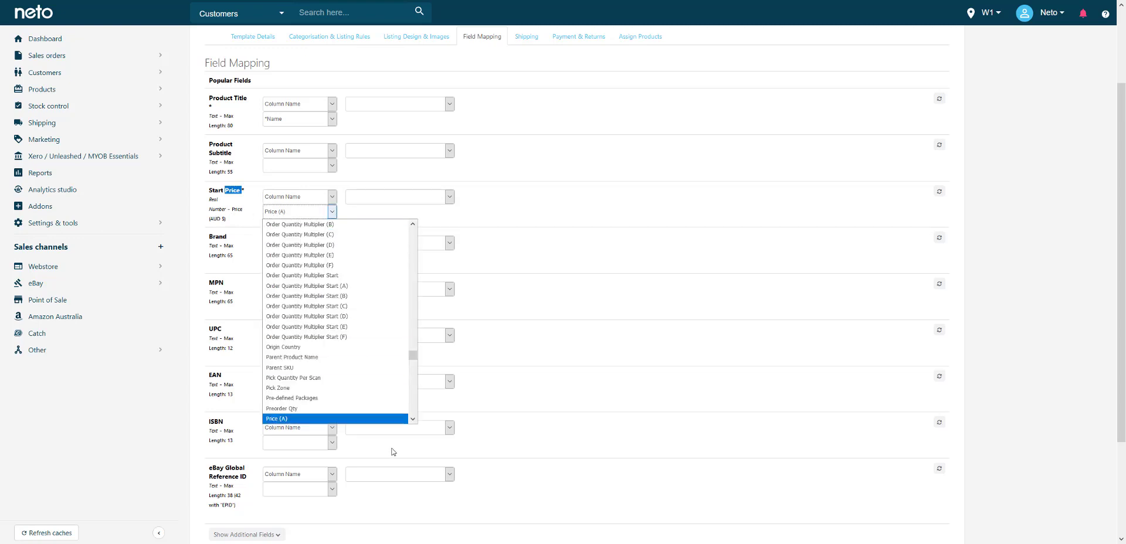
pyautogui.click(412, 419)
pyautogui.click(413, 420)
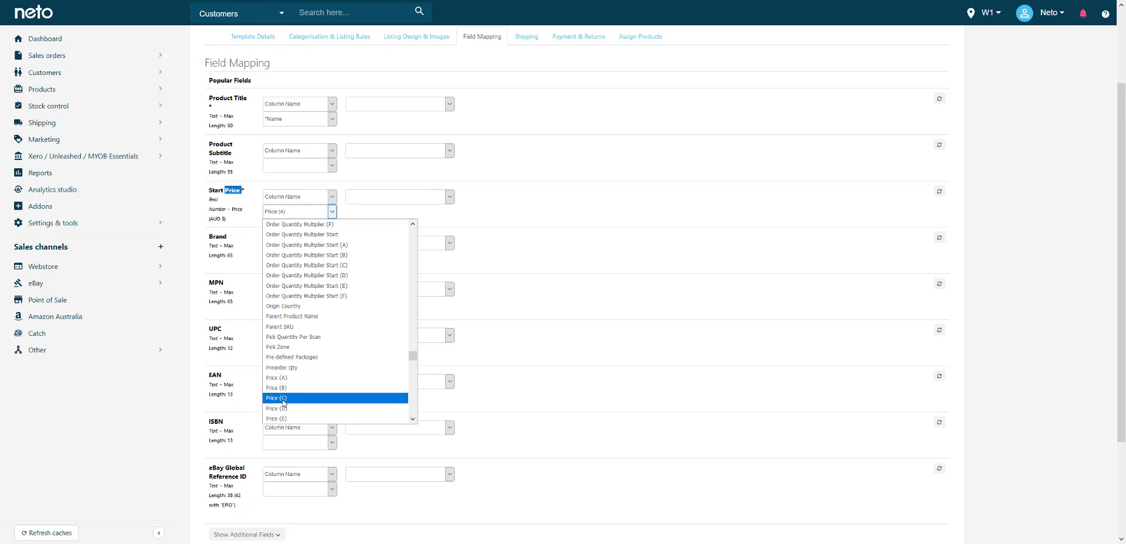
pyautogui.click(231, 201)
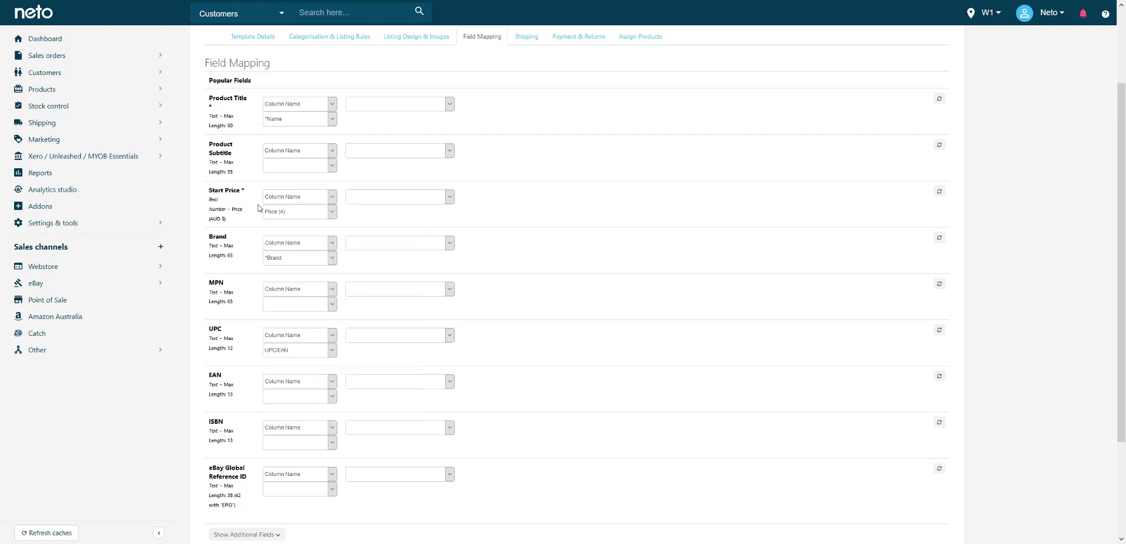
# - Multiply the Start Price mapping by a static value of 1.1
pyautogui.click(362, 201)
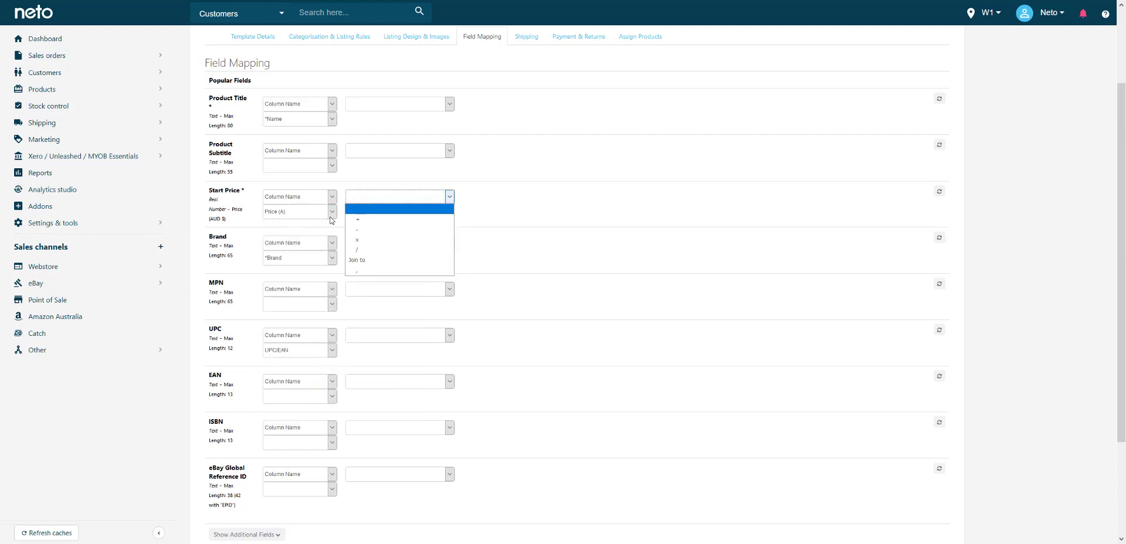
pyautogui.click(363, 241)
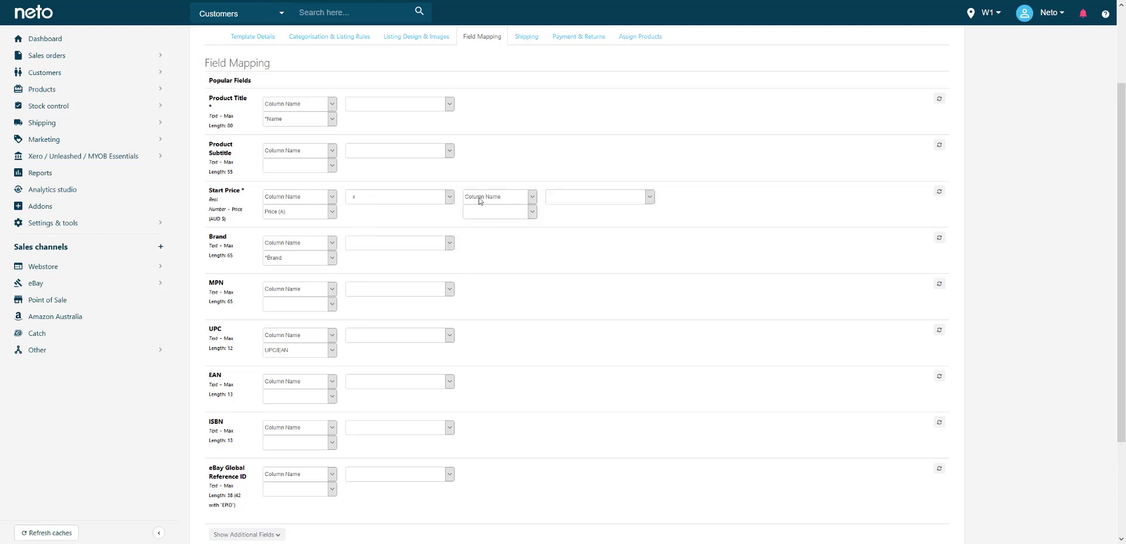
pyautogui.click(488, 200)
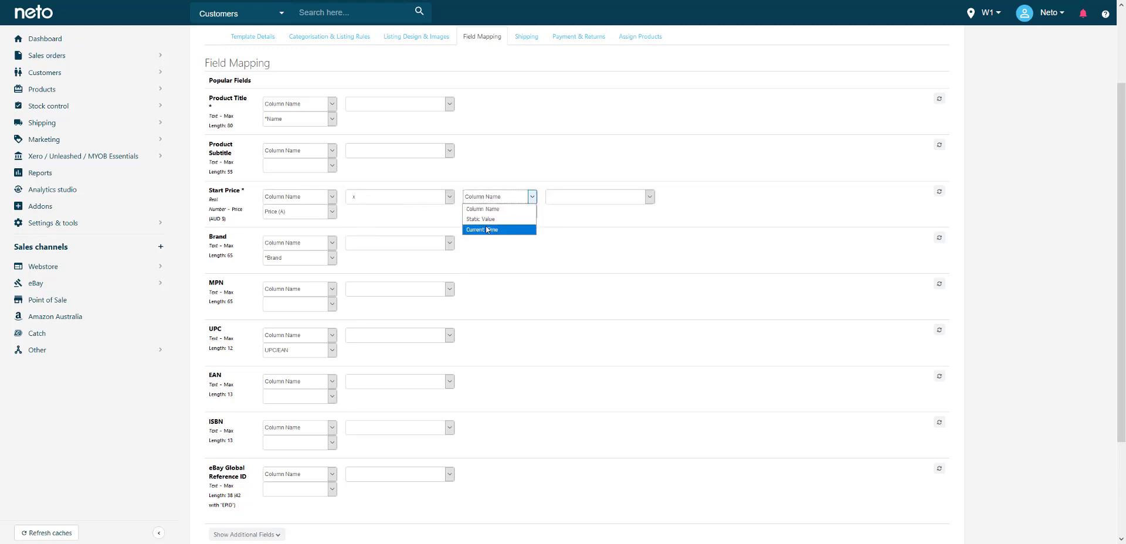
pyautogui.click(487, 220)
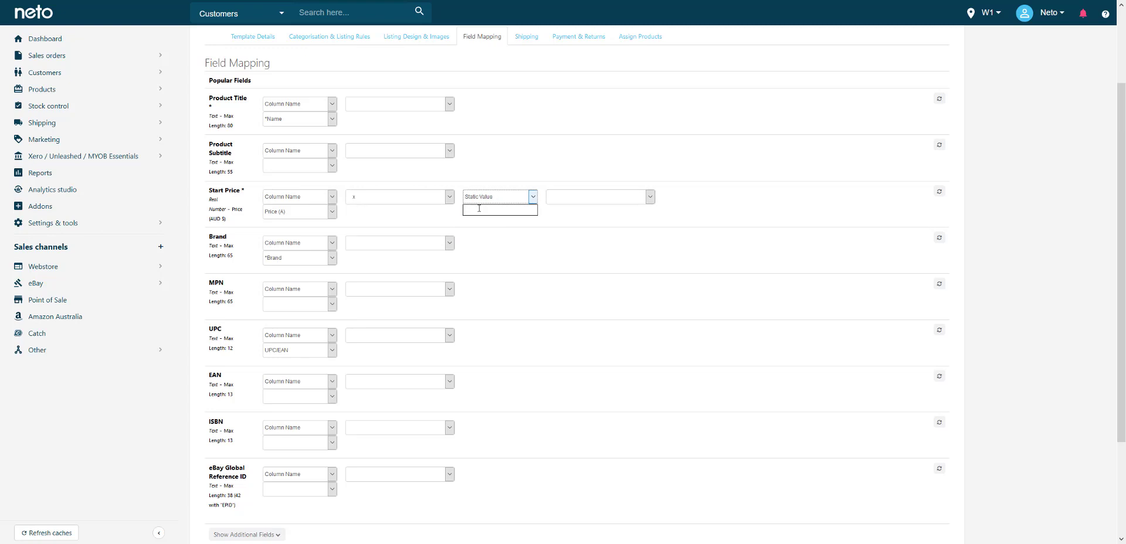
pyautogui.click(479, 208)
pyautogui.click(556, 225)
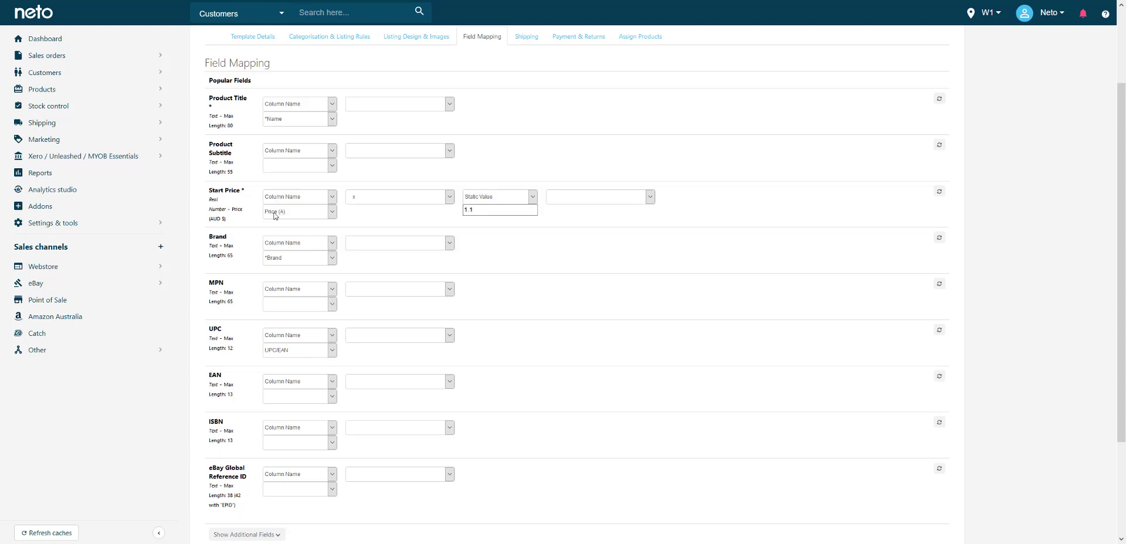
pyautogui.click(464, 209)
pyautogui.click(385, 220)
# - Review the MPN and UPC field mappings below Start Price
pyautogui.scroll(-1, 508, 203)
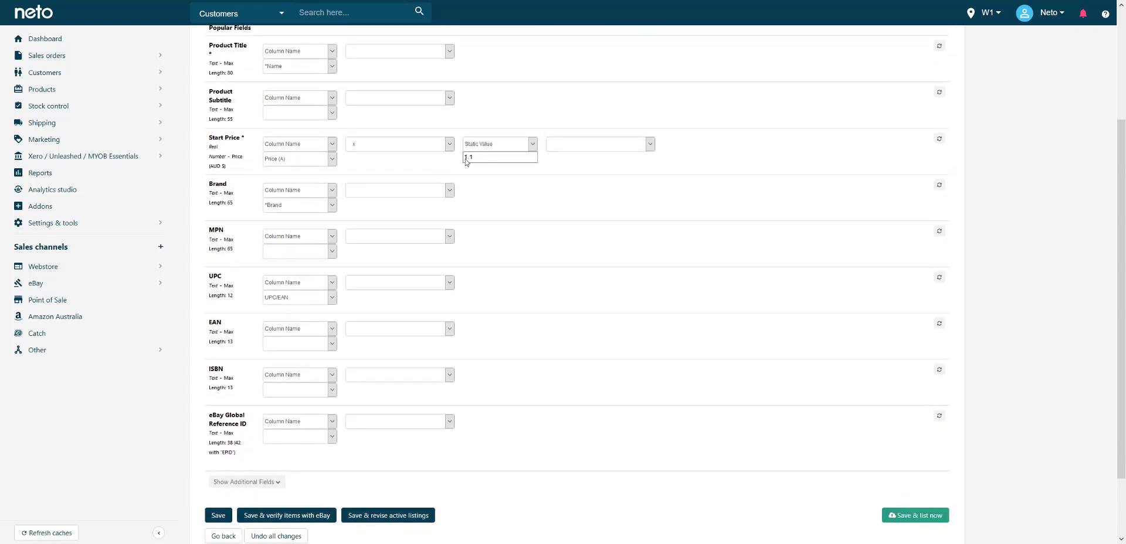
pyautogui.scroll(-1, 566, 196)
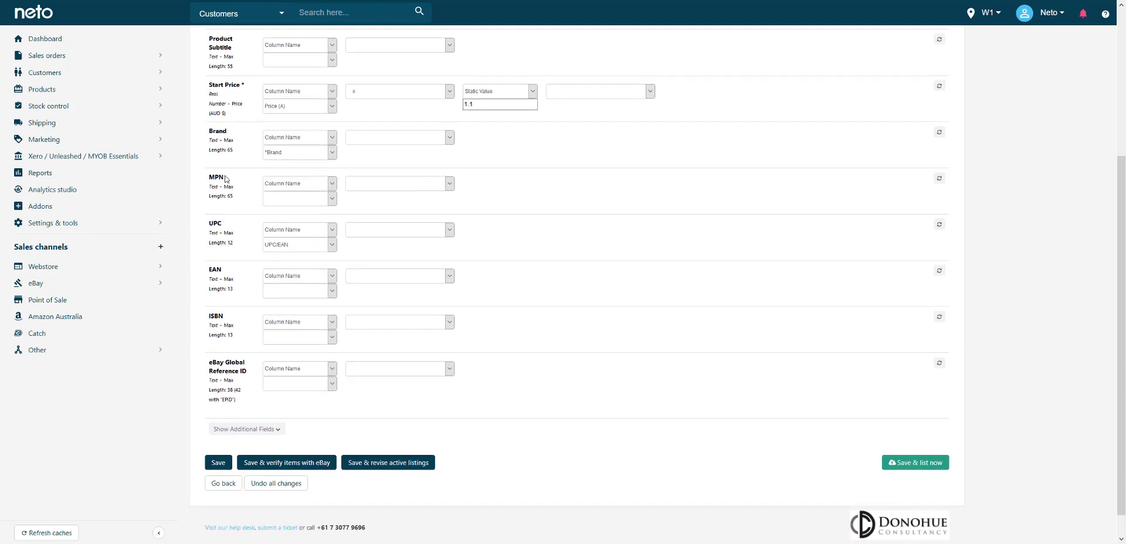
pyautogui.click(286, 201)
pyautogui.click(284, 202)
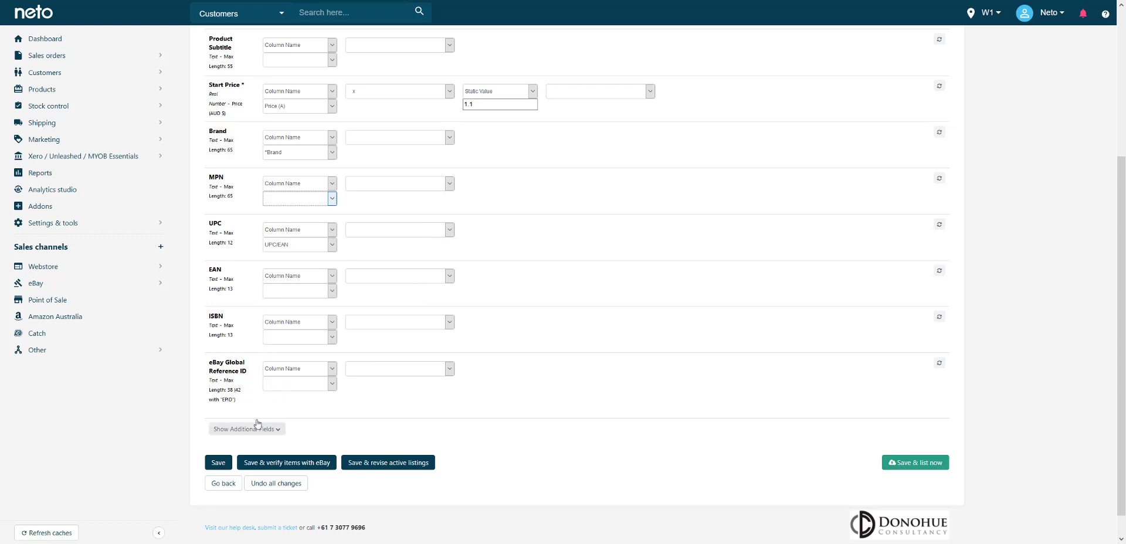
pyautogui.doubleClick(215, 224)
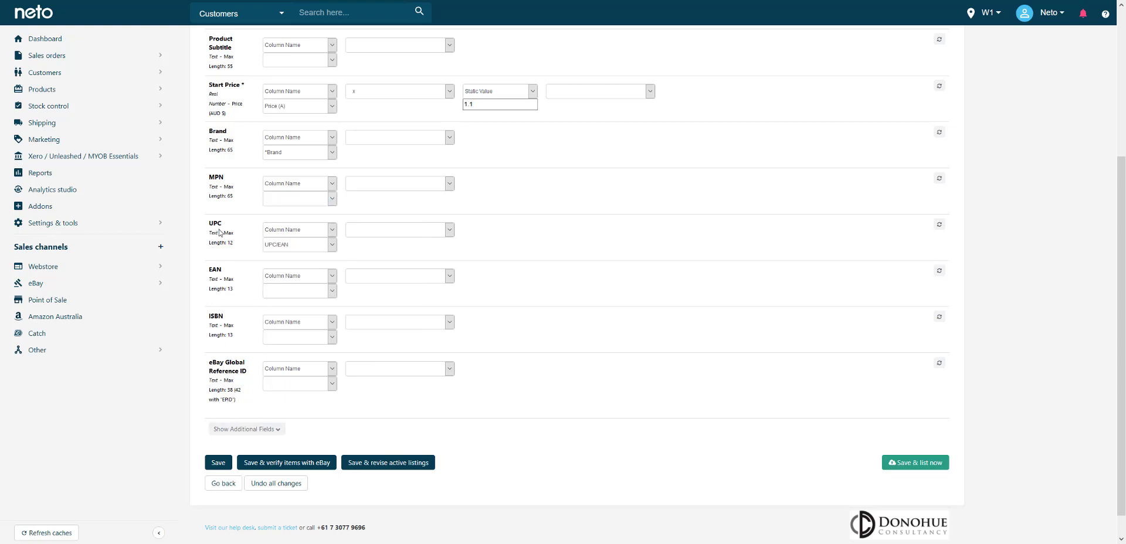
# - Map the EAN field to the UPC/EAN column
pyautogui.doubleClick(215, 271)
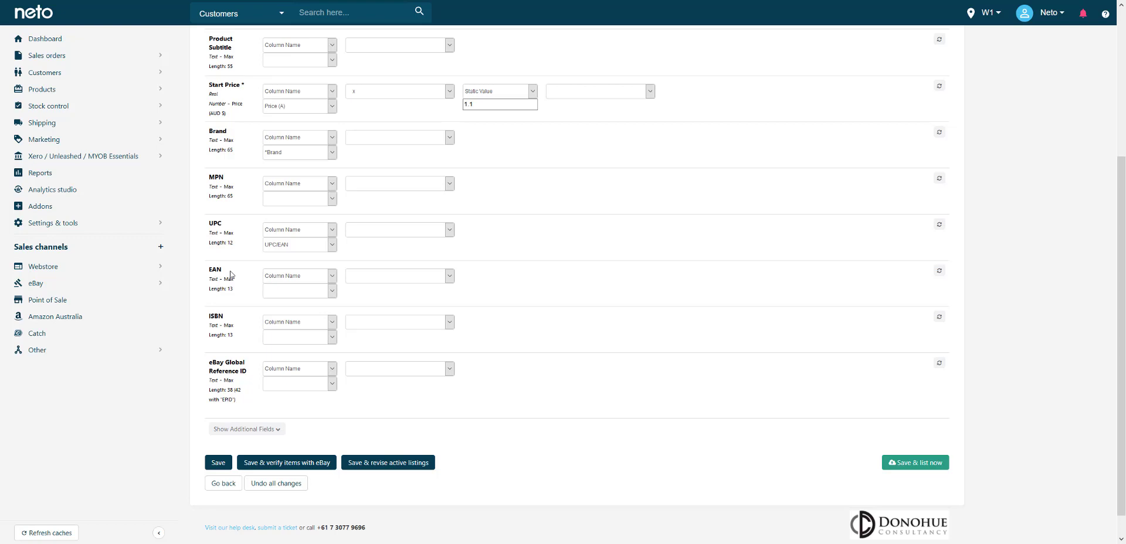
pyautogui.click(292, 291)
pyautogui.write('UPC/EAN')
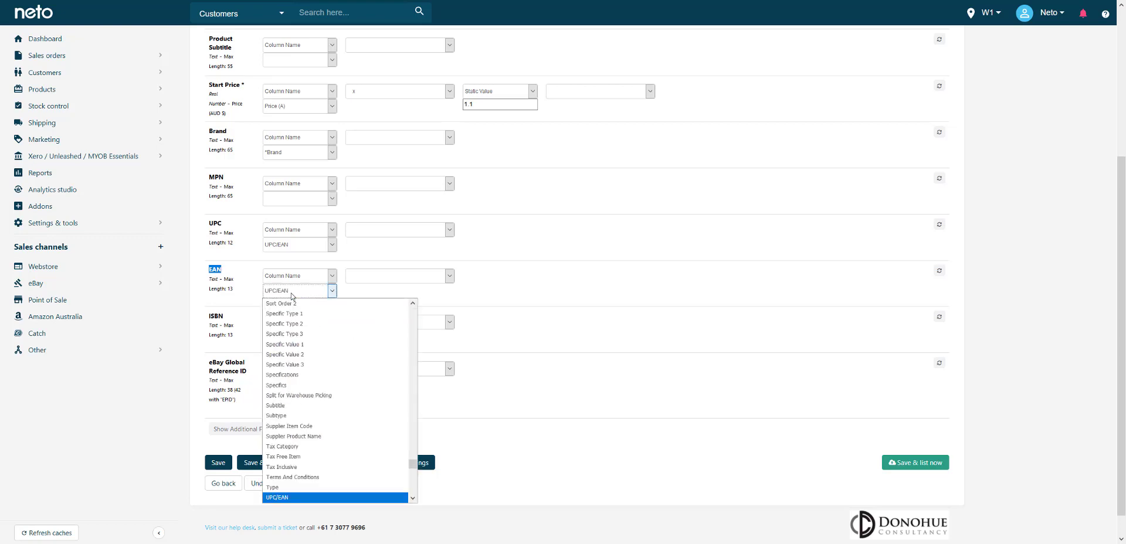
pyautogui.press('Return')
pyautogui.click(522, 271)
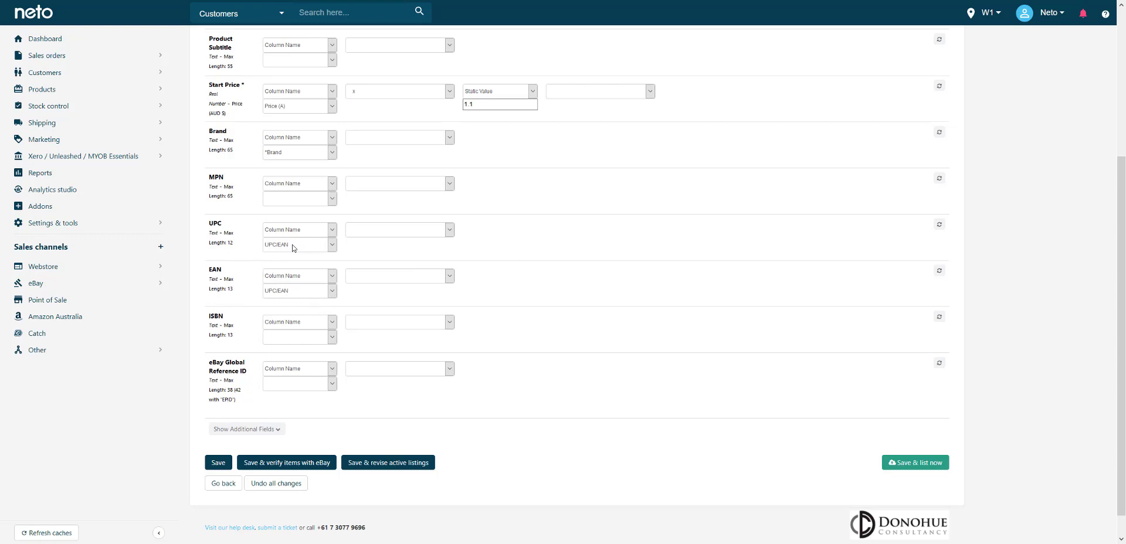
# - Open the template's Shipping settings and review the item location, ship-to locations, and domestic and international shipping services
pyautogui.scroll(3, 839, 221)
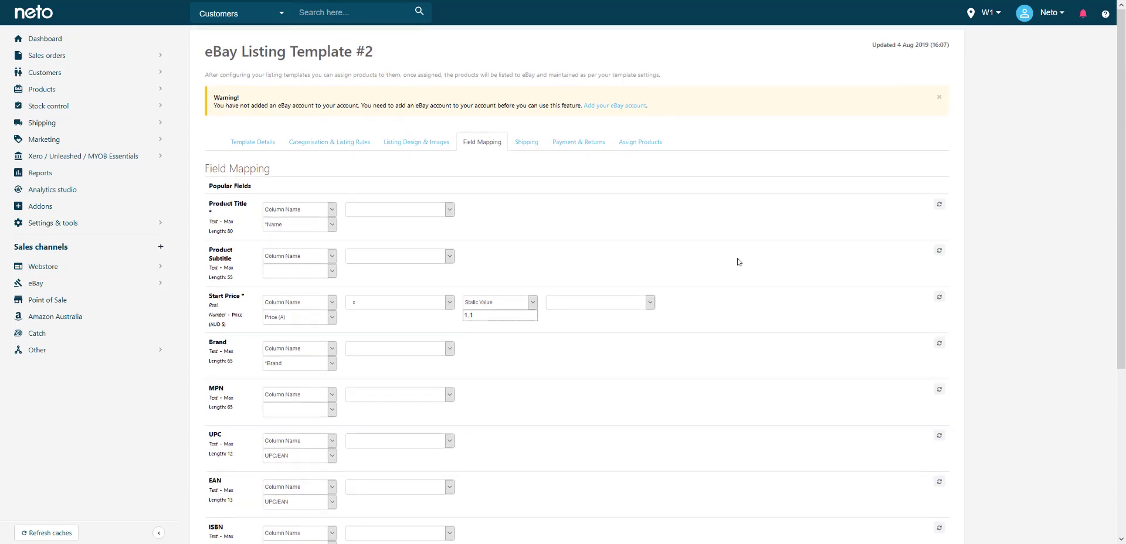
pyautogui.click(515, 147)
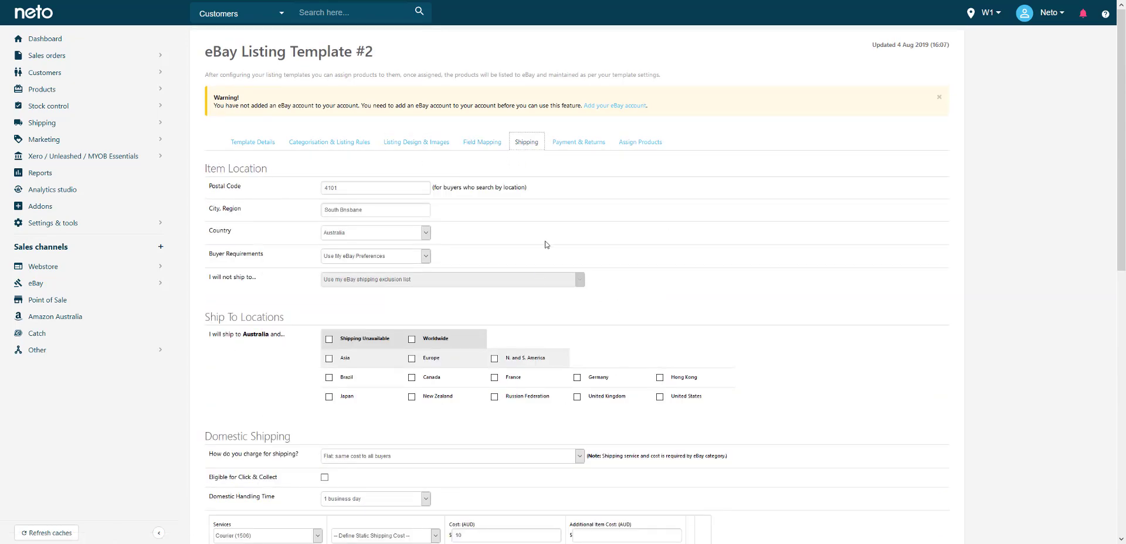
pyautogui.scroll(-2, 655, 223)
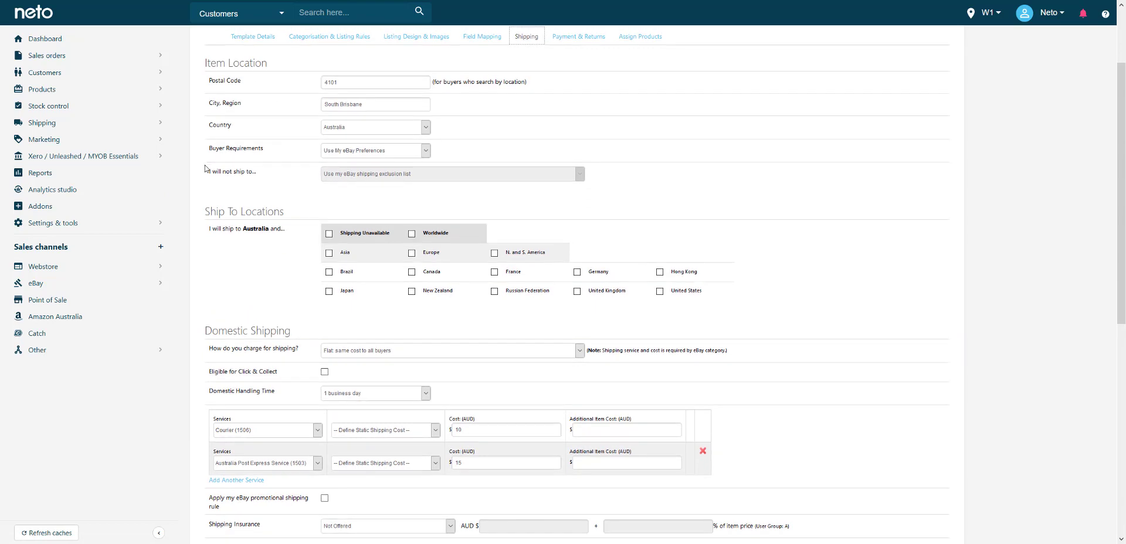
pyautogui.scroll(-1, 229, 240)
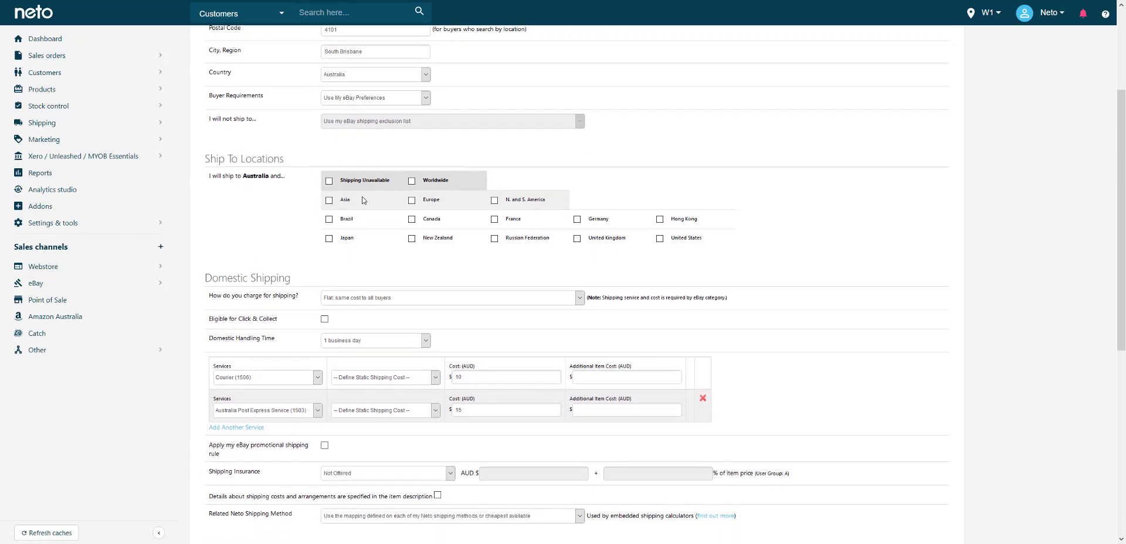
pyautogui.scroll(-3, 362, 200)
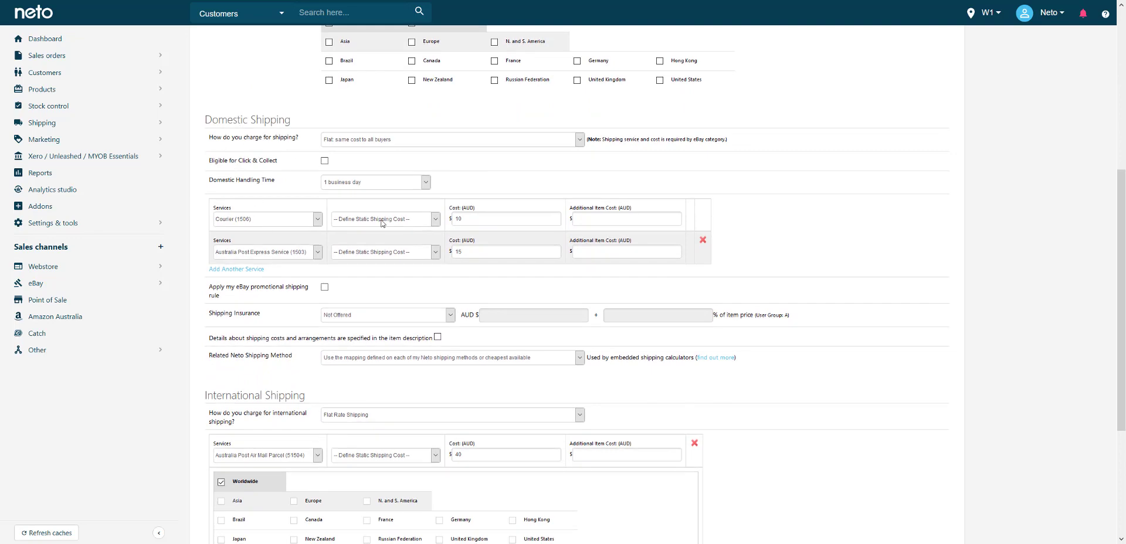
pyautogui.scroll(-4, 382, 223)
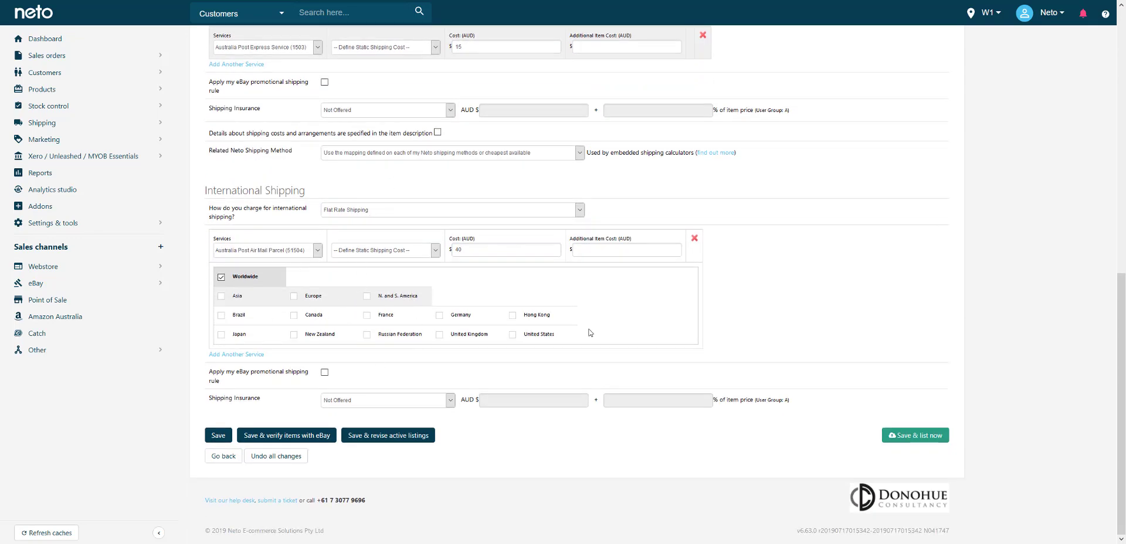
# - Examine the domestic Shipping Insurance and Related Neto Shipping Method options
pyautogui.scroll(1, 370, 258)
pyautogui.moveTo(213, 169); pyautogui.dragTo(262, 164)
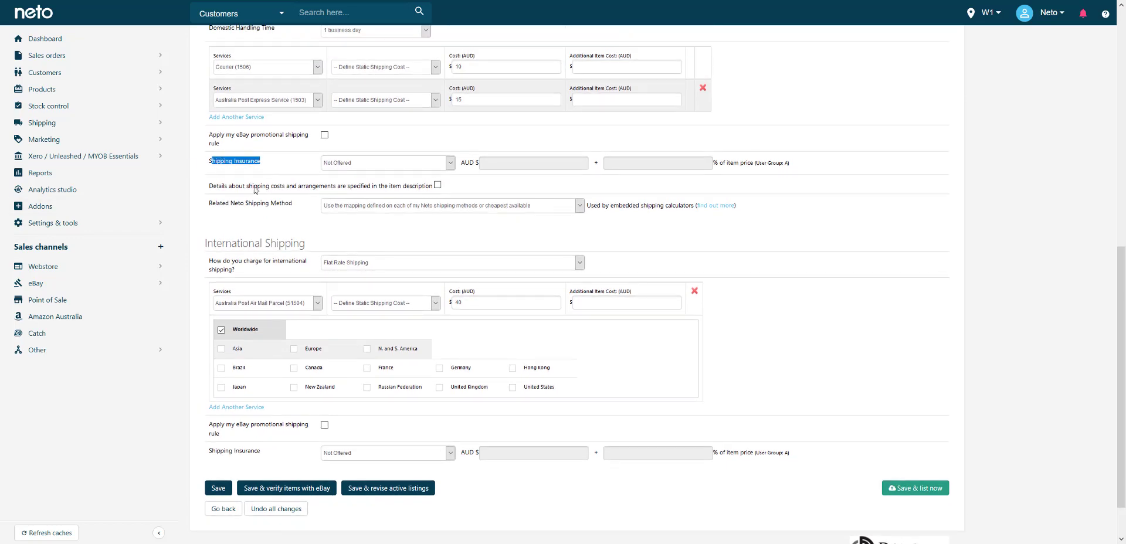
pyautogui.moveTo(234, 203); pyautogui.dragTo(275, 204)
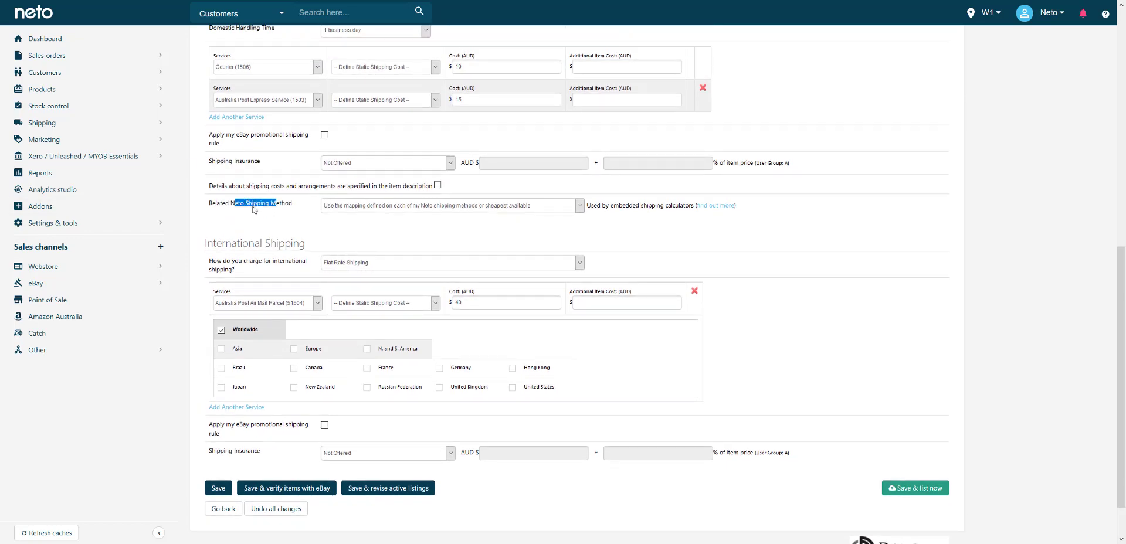
pyautogui.click(289, 209)
pyautogui.scroll(-1, 358, 282)
# - Open the template's Payment & Returns settings and review the accepted payment methods, particularly Visa or Master Card
pyautogui.scroll(7, 546, 287)
pyautogui.scroll(3, 545, 288)
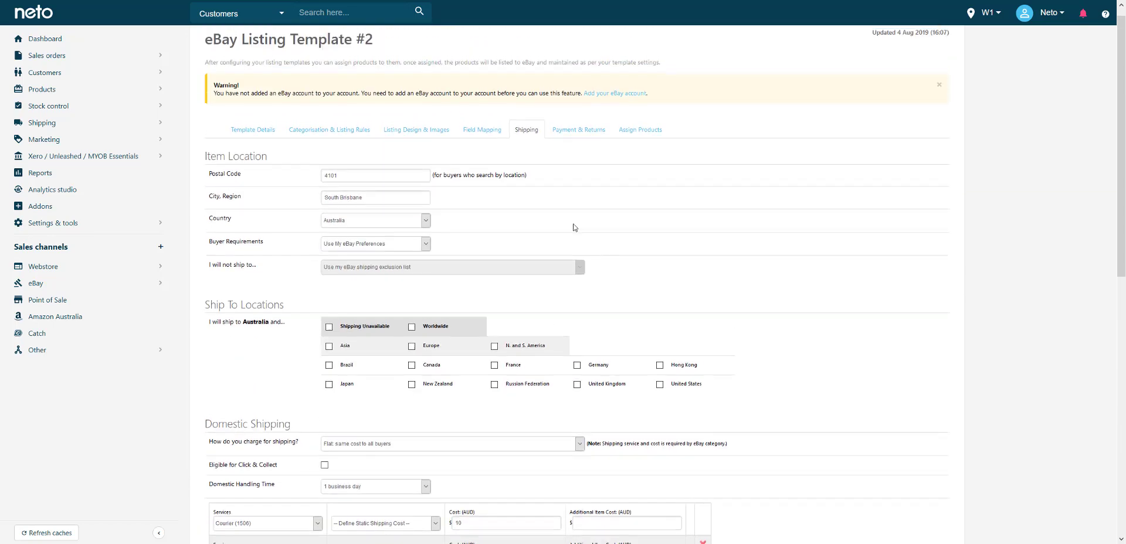
pyautogui.click(578, 145)
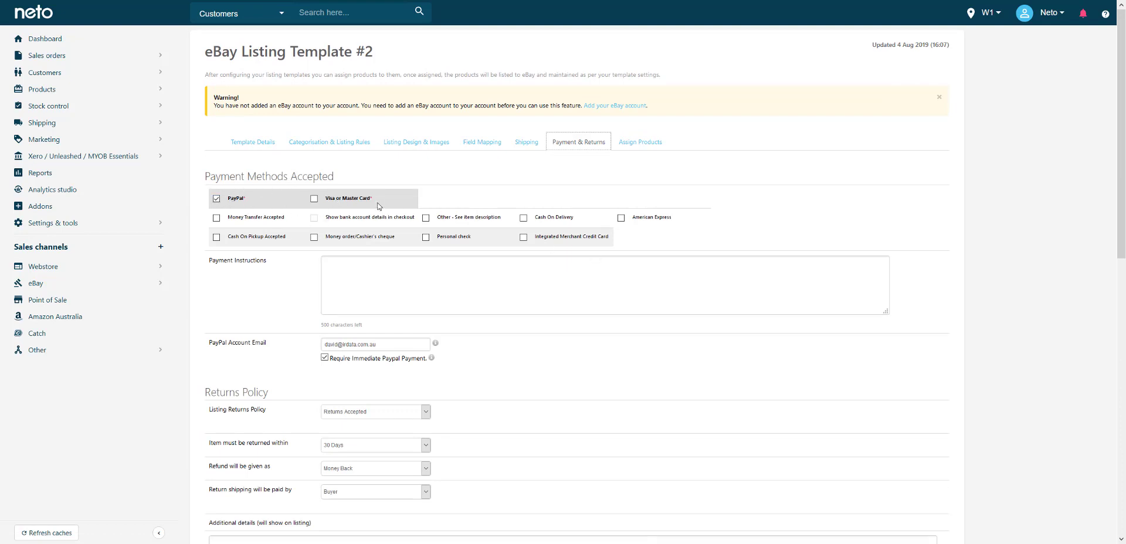
pyautogui.moveTo(375, 200); pyautogui.dragTo(322, 203)
pyautogui.click(383, 203)
pyautogui.doubleClick(365, 199)
pyautogui.click(382, 203)
# - In the Returns Policy, set the return period to 60 Days and the refund type to Money Back
pyautogui.scroll(-1, 555, 288)
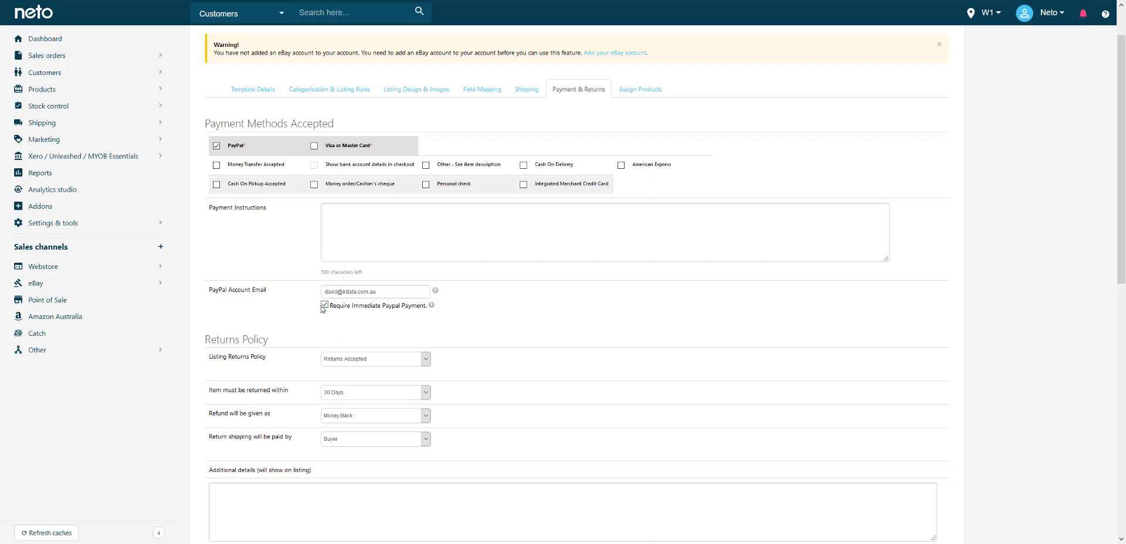
pyautogui.scroll(-3, 287, 271)
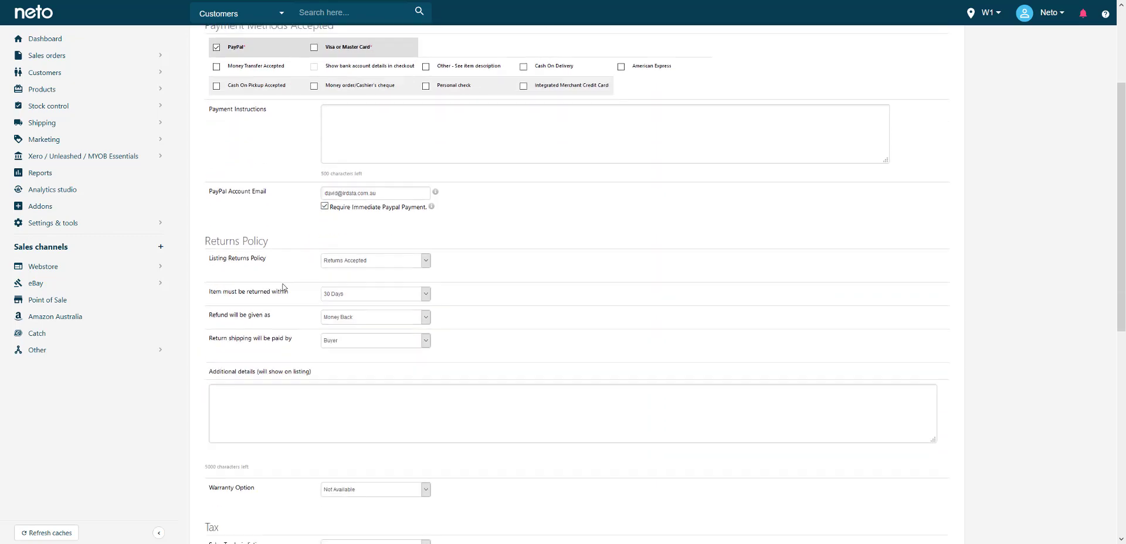
pyautogui.scroll(-1, 286, 271)
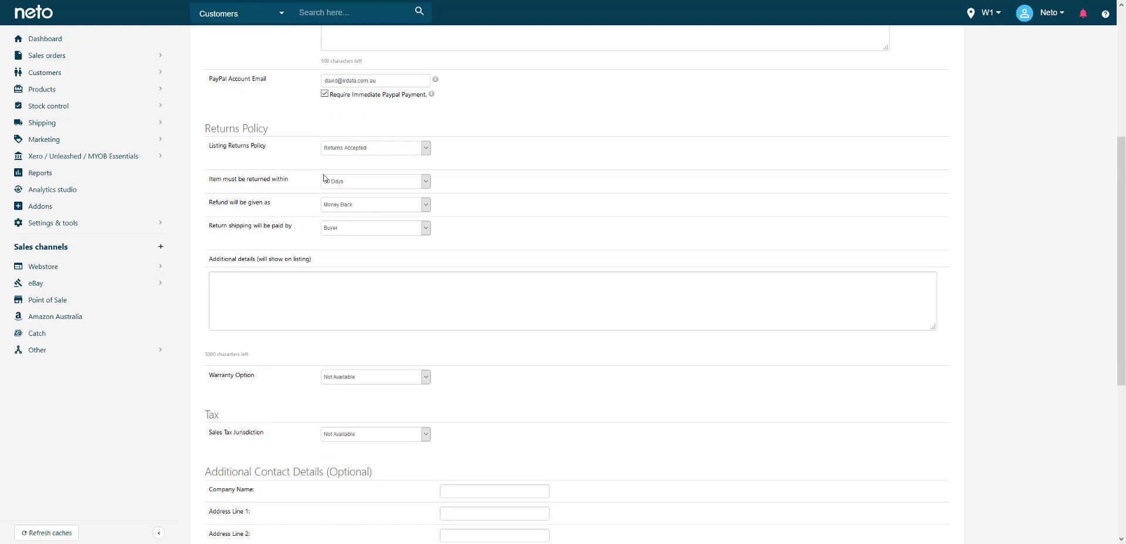
pyautogui.click(357, 181)
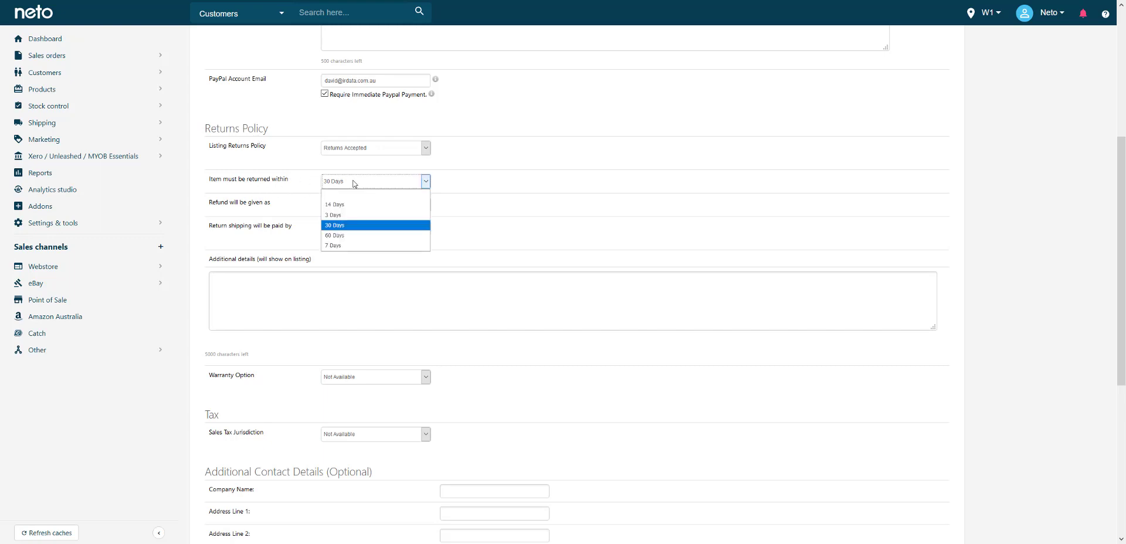
pyautogui.click(352, 235)
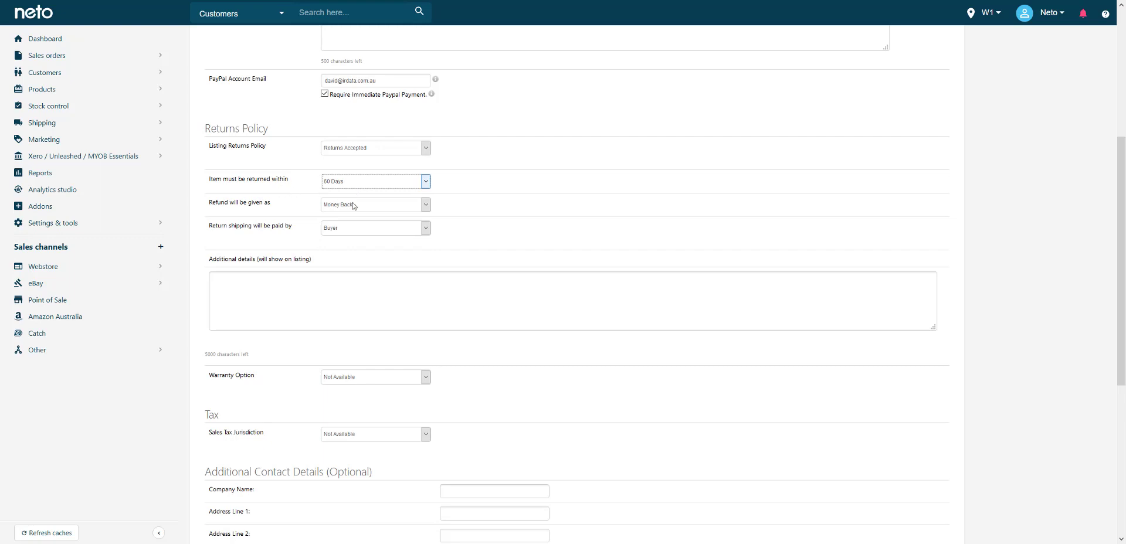
pyautogui.click(372, 210)
pyautogui.click(340, 234)
# - Review the additional returns details, warranty, tax and optional contact settings without filling them in
pyautogui.click(282, 297)
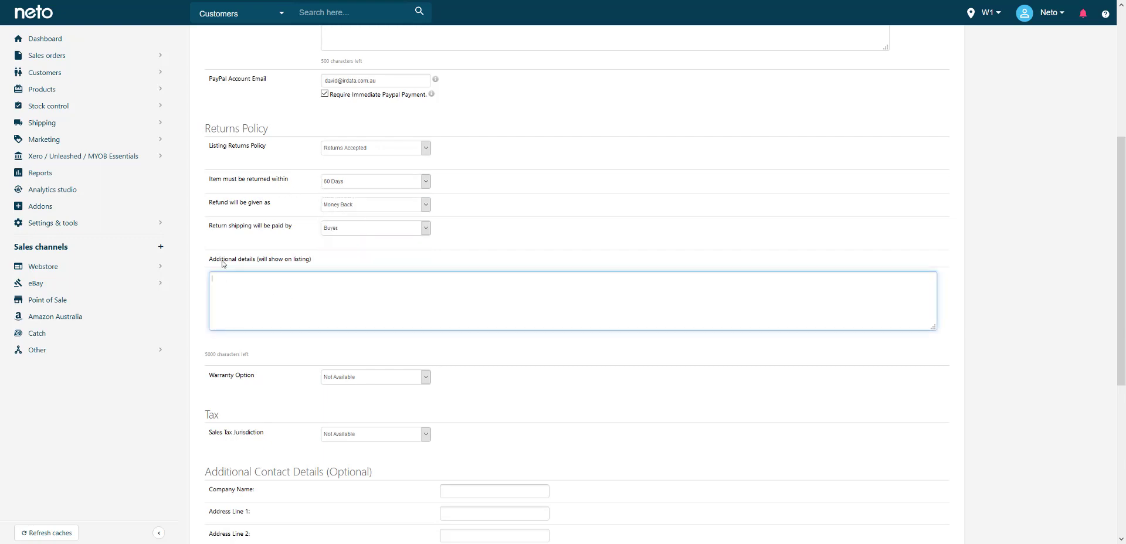
pyautogui.moveTo(223, 264); pyautogui.dragTo(306, 263)
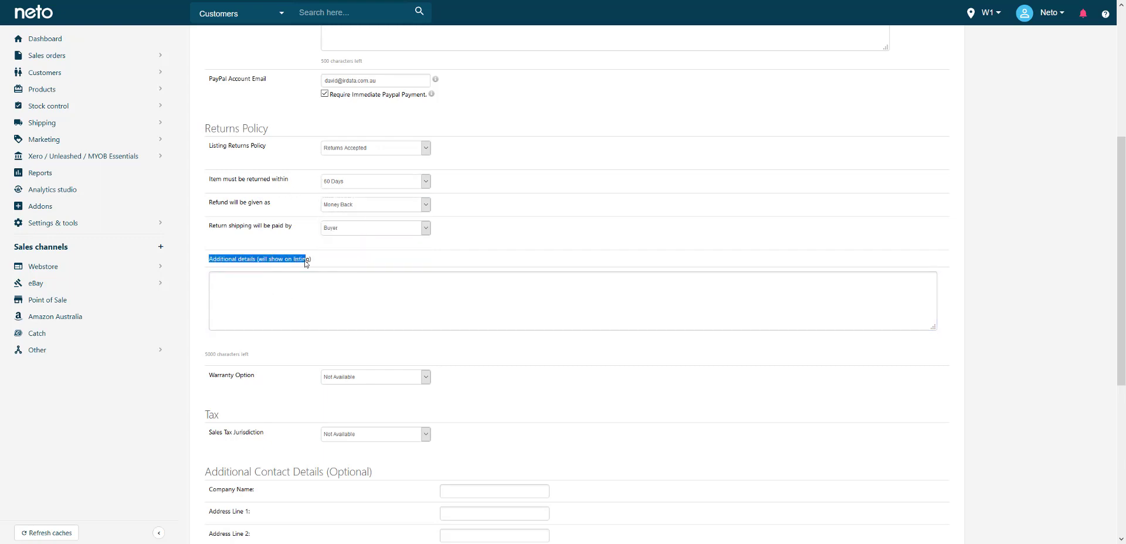
pyautogui.click(268, 288)
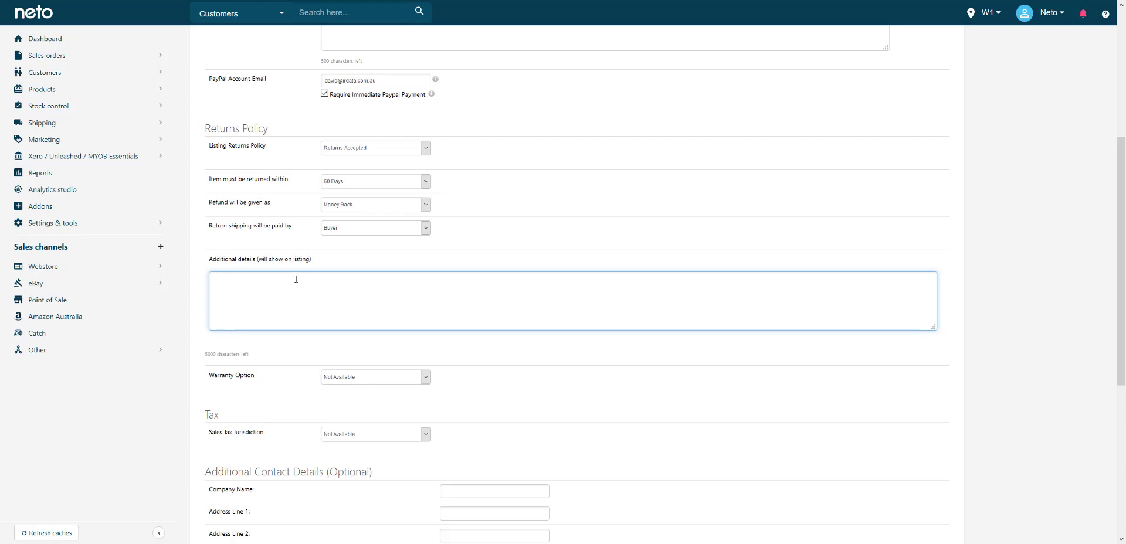
pyautogui.scroll(-3, 916, 328)
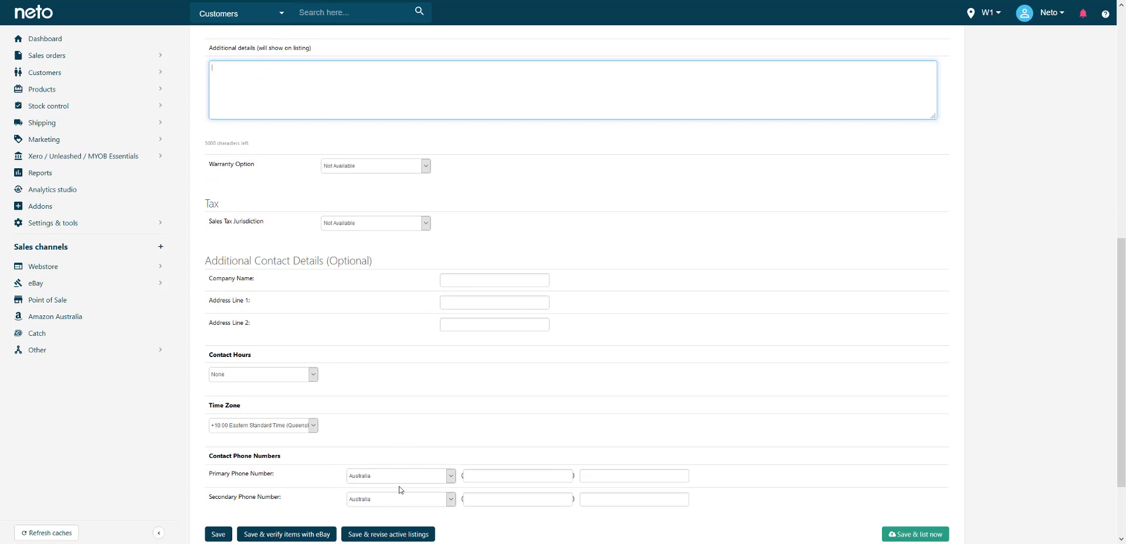
pyautogui.scroll(7, 784, 302)
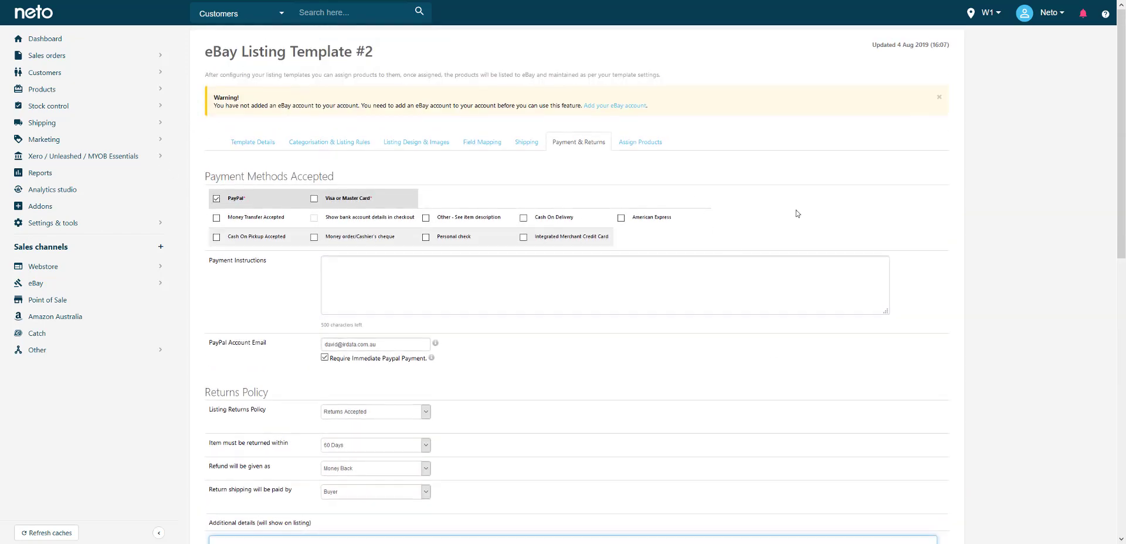